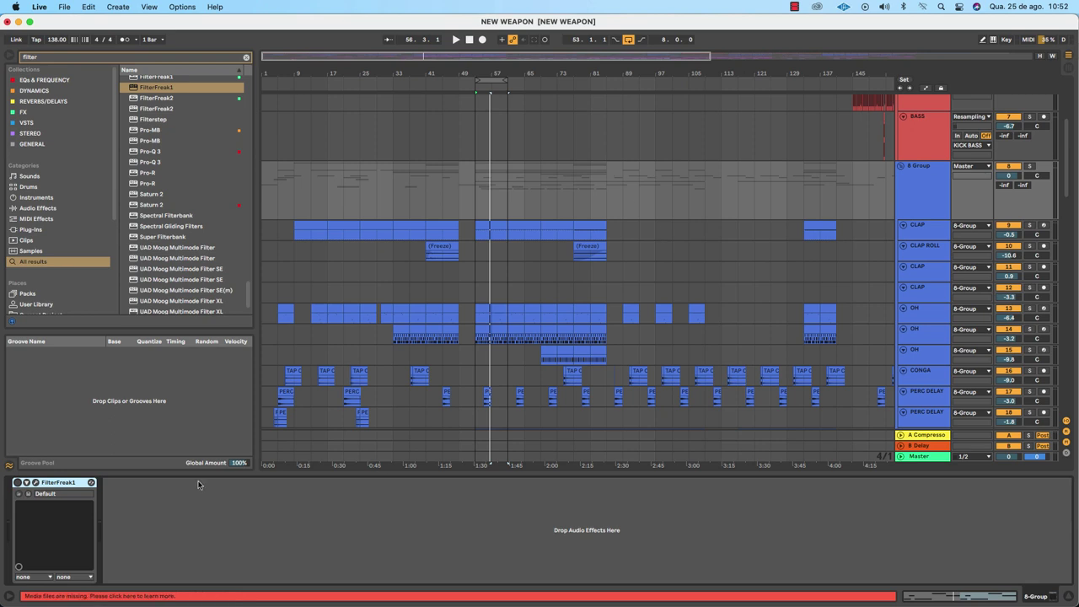
Open the FilterFreak1 plug-in window on the 8-Group and reposition it over the arrangement
{"action": "left_click", "coordinate": [36, 483]}
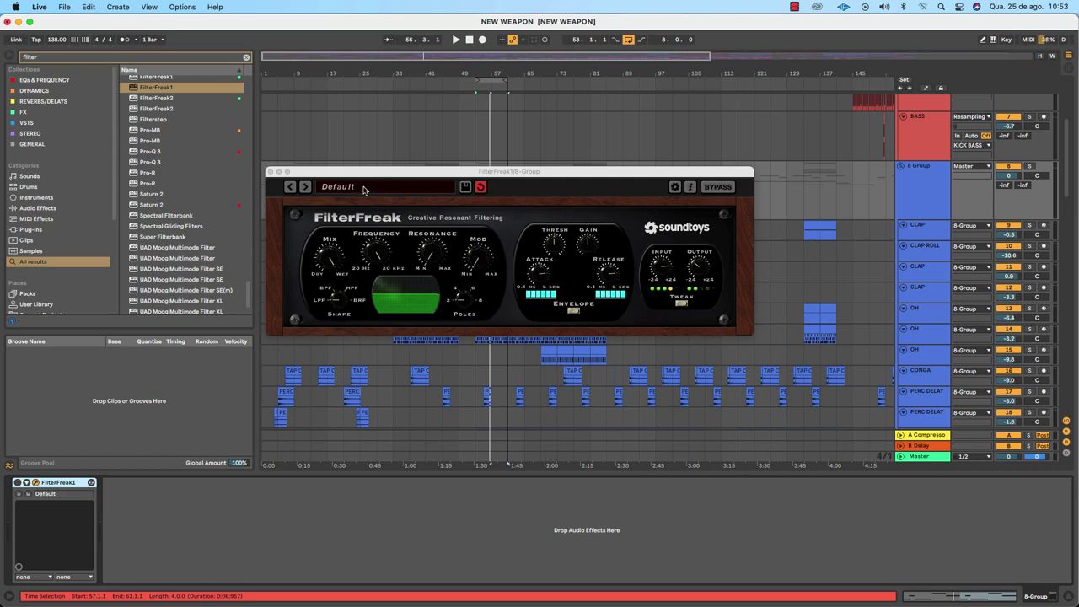
{"action": "left_click_drag", "start_coordinate": [355, 176], "coordinate": [351, 188]}
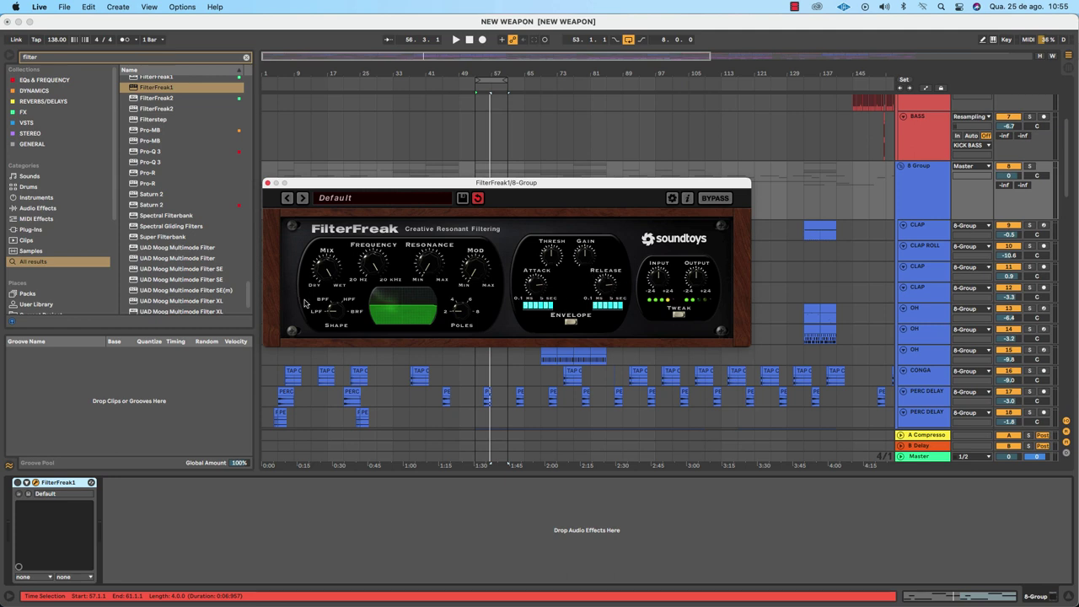
Search the browser for "decapitator" and add the Decapitator plug-in after FilterFreak1 on the 8-Group
{"action": "scroll", "coordinate": [200, 207], "scroll_direction": "down", "scroll_amount": 2}
{"action": "scroll", "coordinate": [200, 209], "scroll_direction": "down", "scroll_amount": 10}
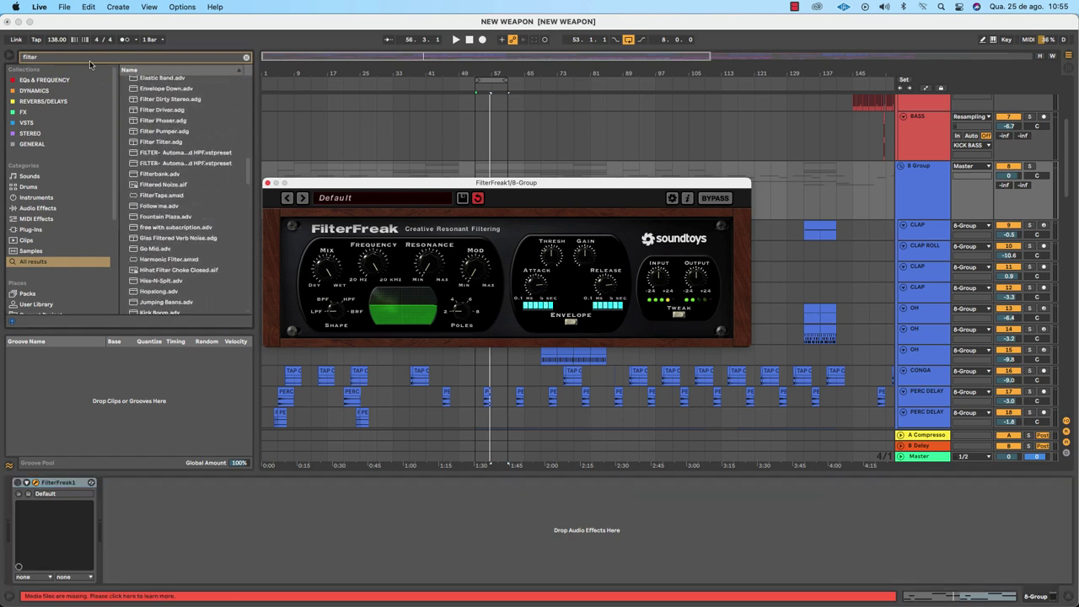
{"action": "left_click", "coordinate": [88, 60]}
{"action": "type", "text": "d"}
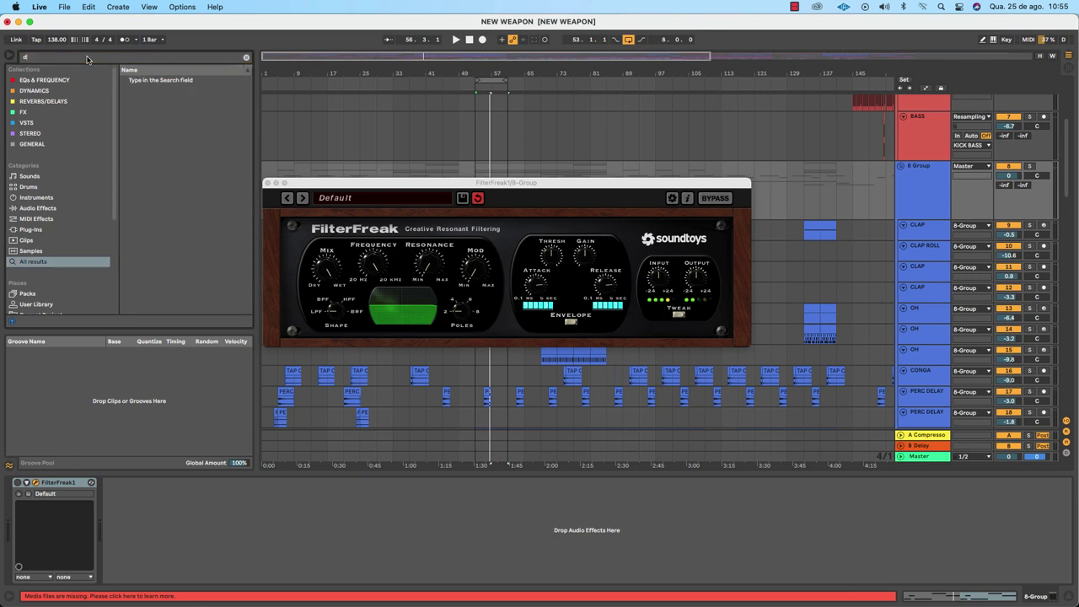
{"action": "type", "text": "ecapitator"}
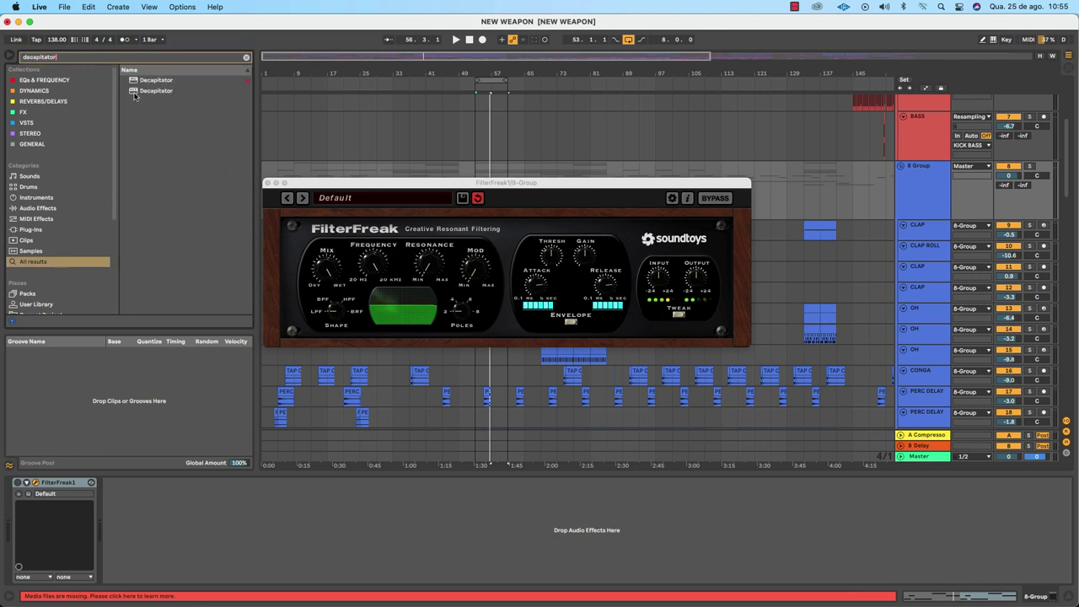
{"action": "left_click", "coordinate": [151, 82]}
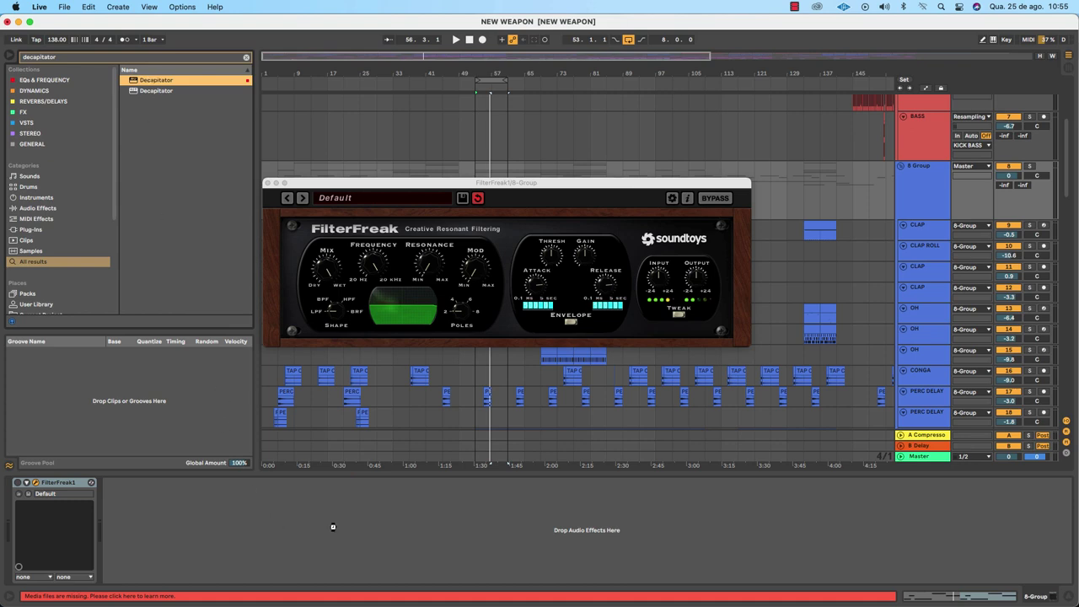
{"action": "left_click_drag", "start_coordinate": [252, 565], "coordinate": [249, 562]}
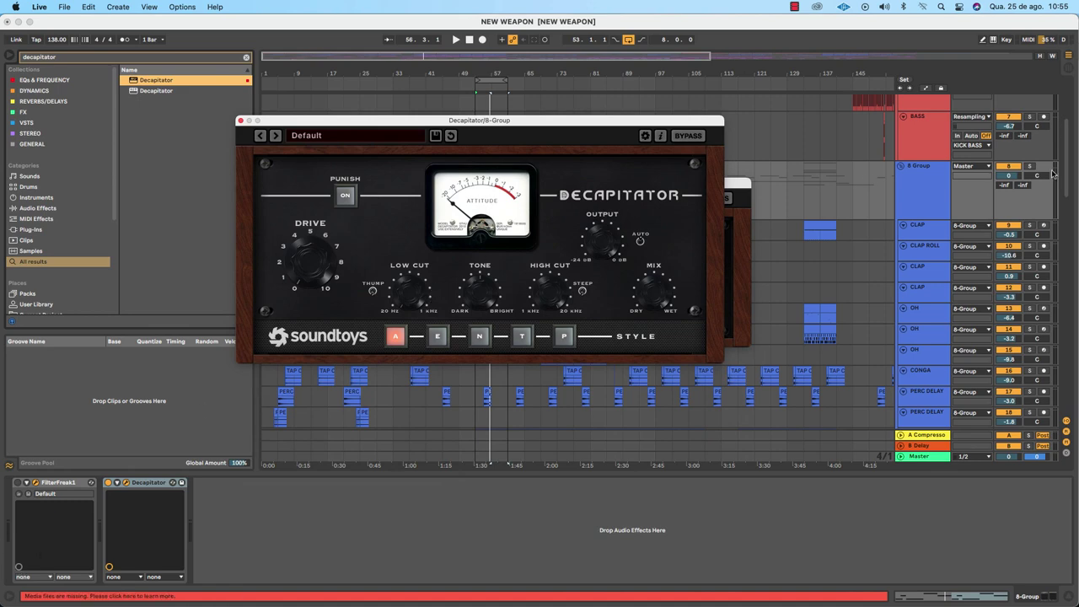
Solo the 8-Group and play the looped section, with the timeline magnified around the loop
{"action": "left_click", "coordinate": [1030, 165]}
{"action": "key", "text": "space"}
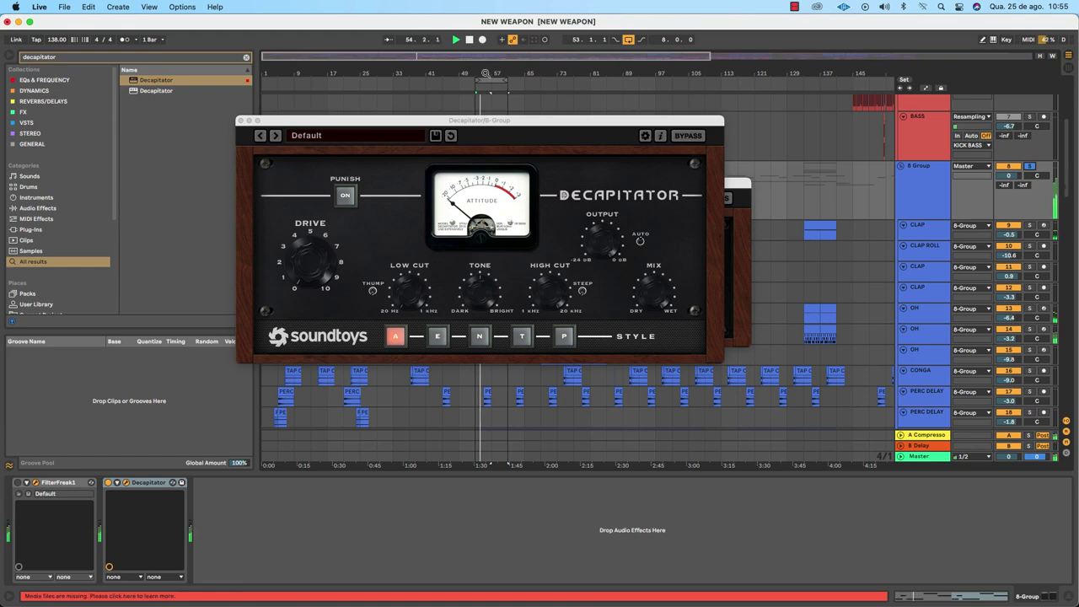
{"action": "left_click_drag", "start_coordinate": [487, 73], "coordinate": [463, 136]}
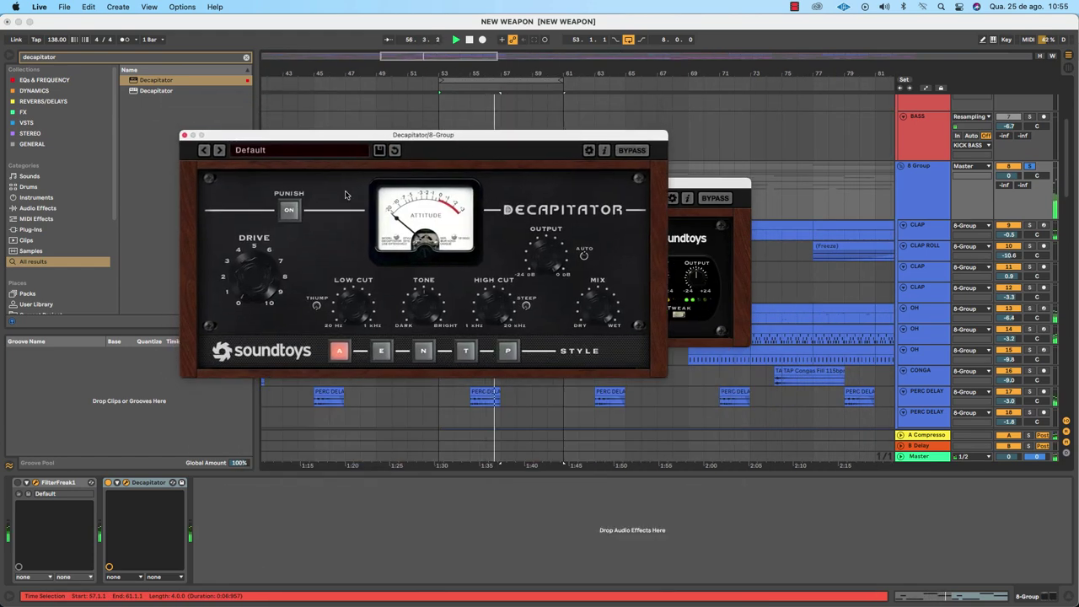
Adjust Decapitator's Drive and audition its styles E, A, N, T and P during playback, ending on P
{"action": "left_click_drag", "start_coordinate": [266, 301], "coordinate": [256, 243]}
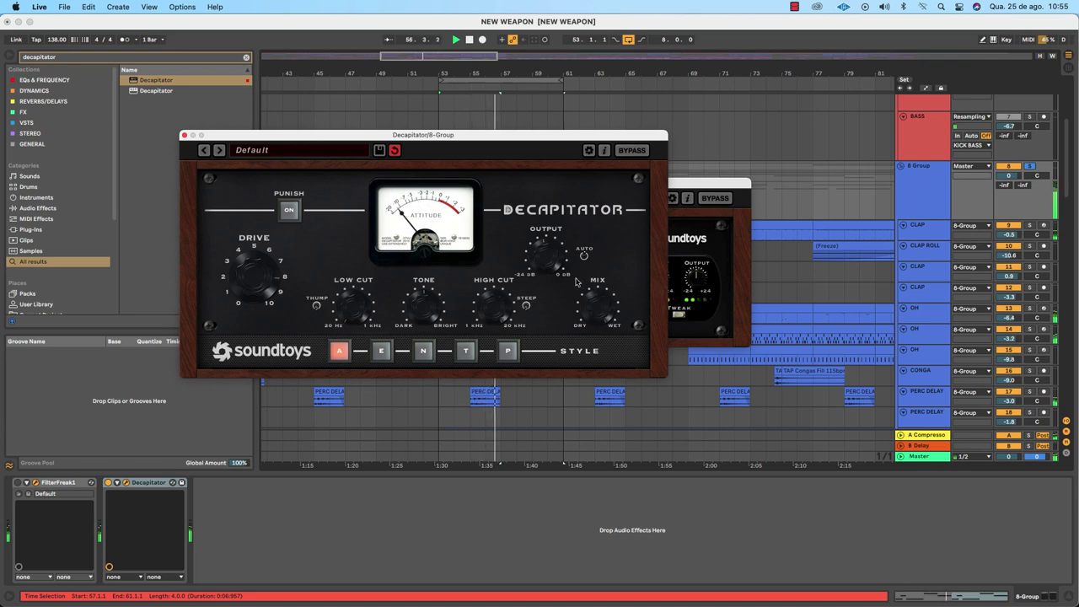
{"action": "left_click", "coordinate": [382, 352]}
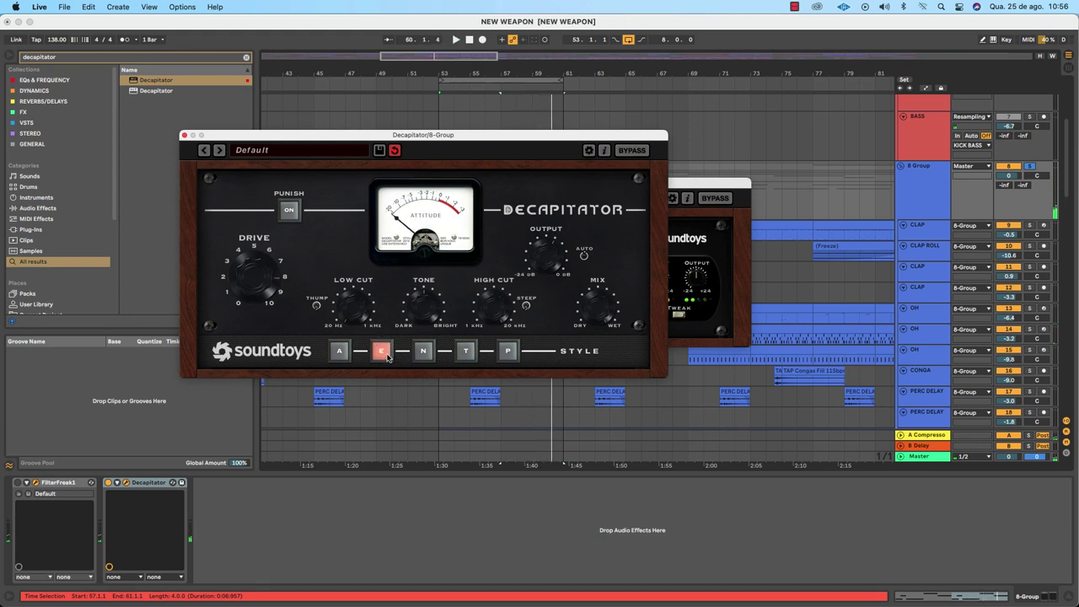
{"action": "left_click", "coordinate": [344, 354]}
{"action": "left_click", "coordinate": [424, 352]}
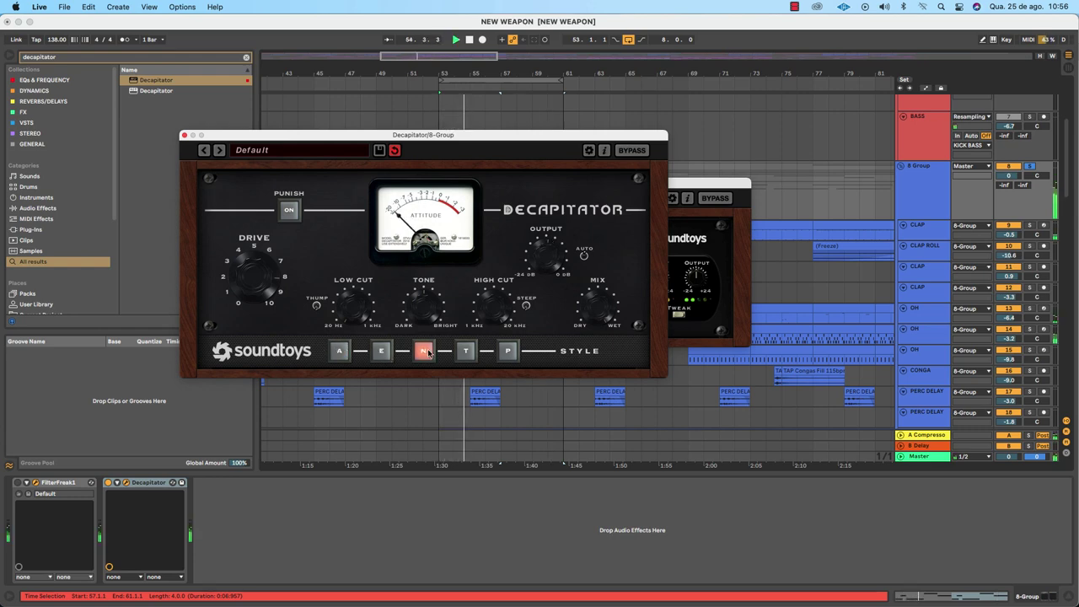
{"action": "left_click", "coordinate": [468, 353]}
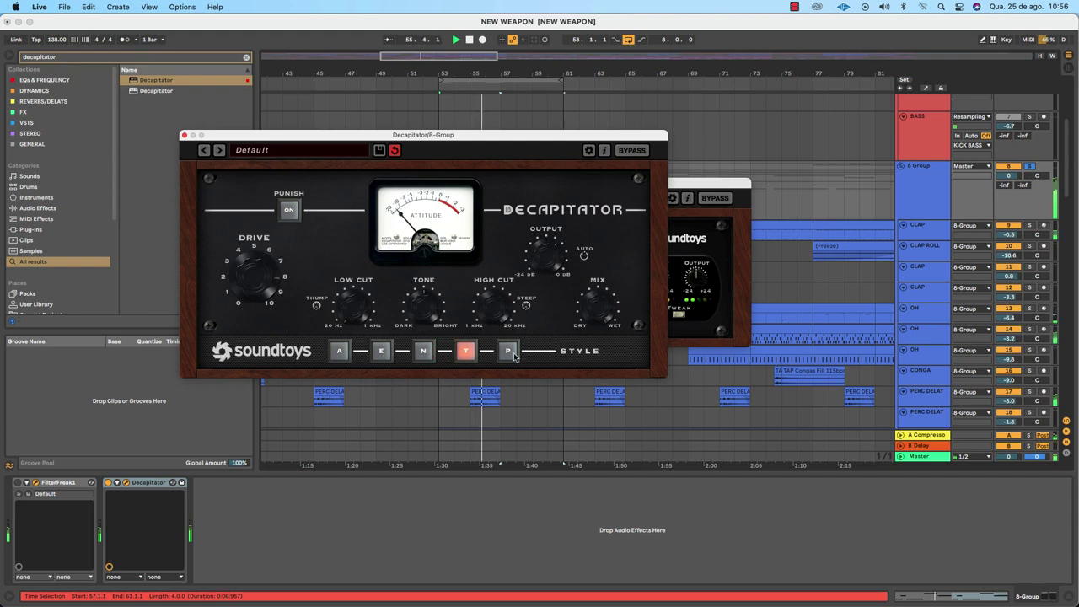
{"action": "left_click", "coordinate": [508, 352]}
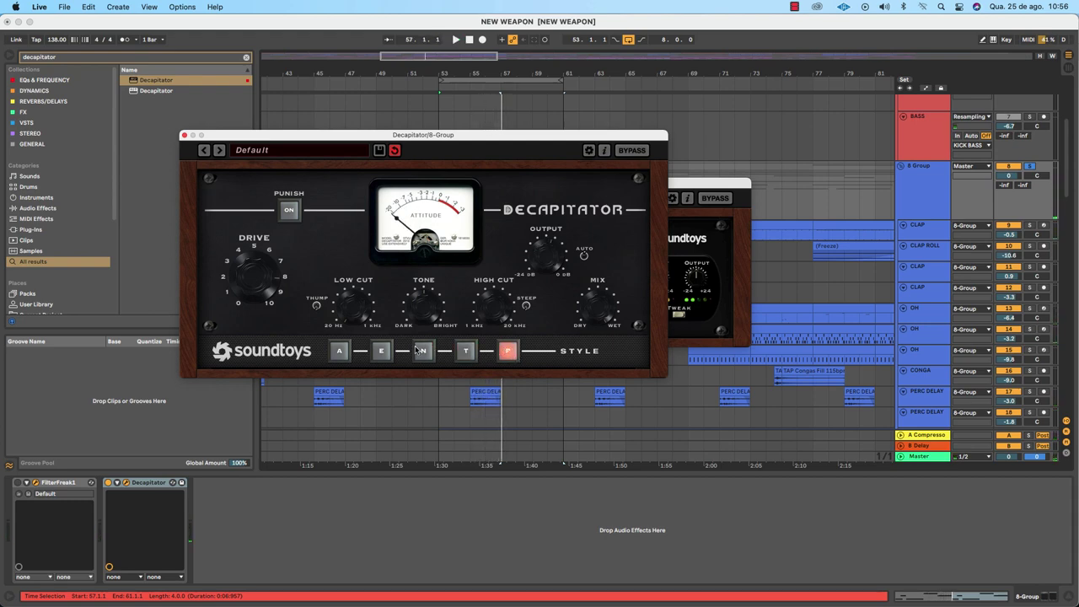
Deactivate the Decapitator device and close both plug-in windows
{"action": "left_click", "coordinate": [187, 136]}
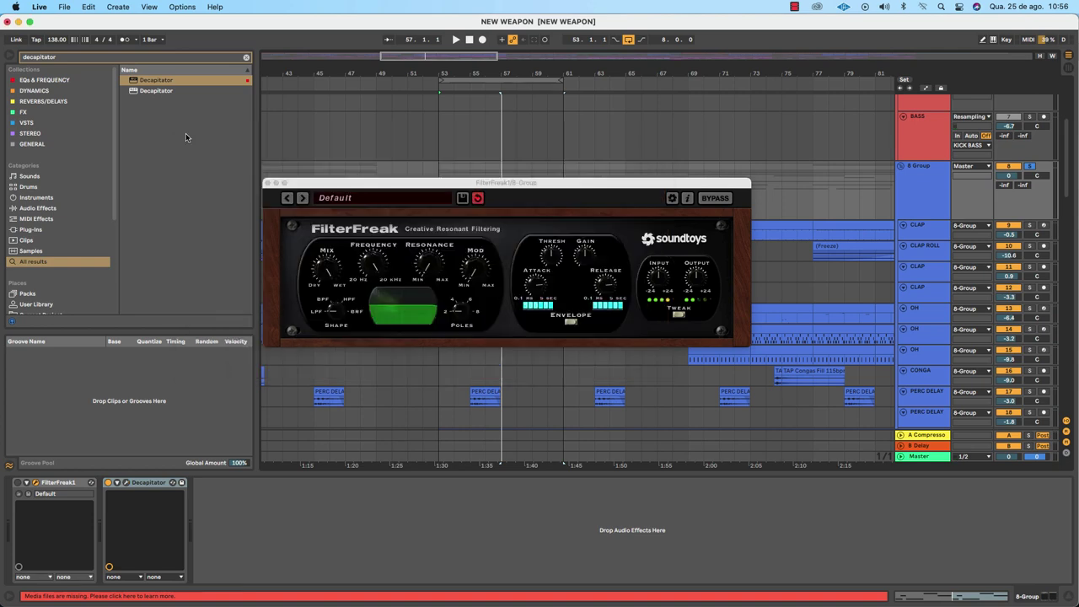
{"action": "left_click", "coordinate": [129, 484]}
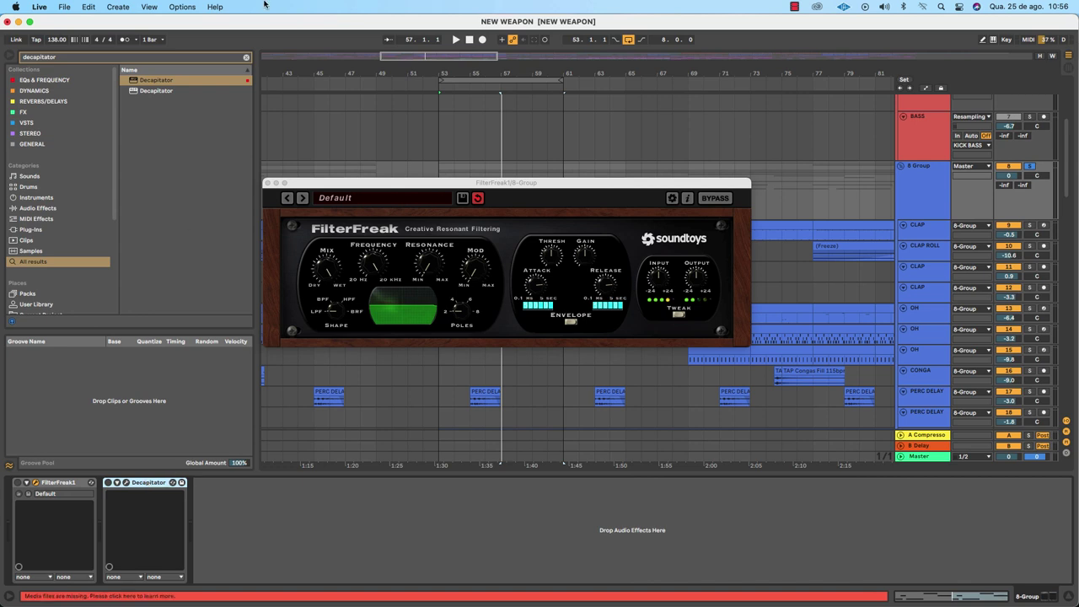
{"action": "left_click_drag", "start_coordinate": [458, 181], "coordinate": [371, 247]}
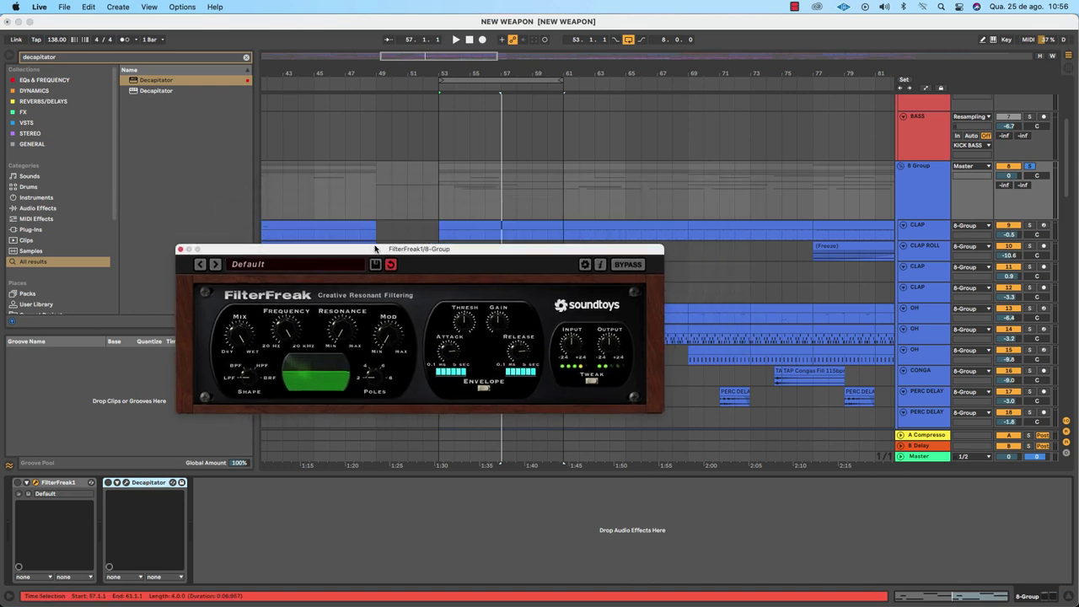
{"action": "left_click", "coordinate": [179, 250]}
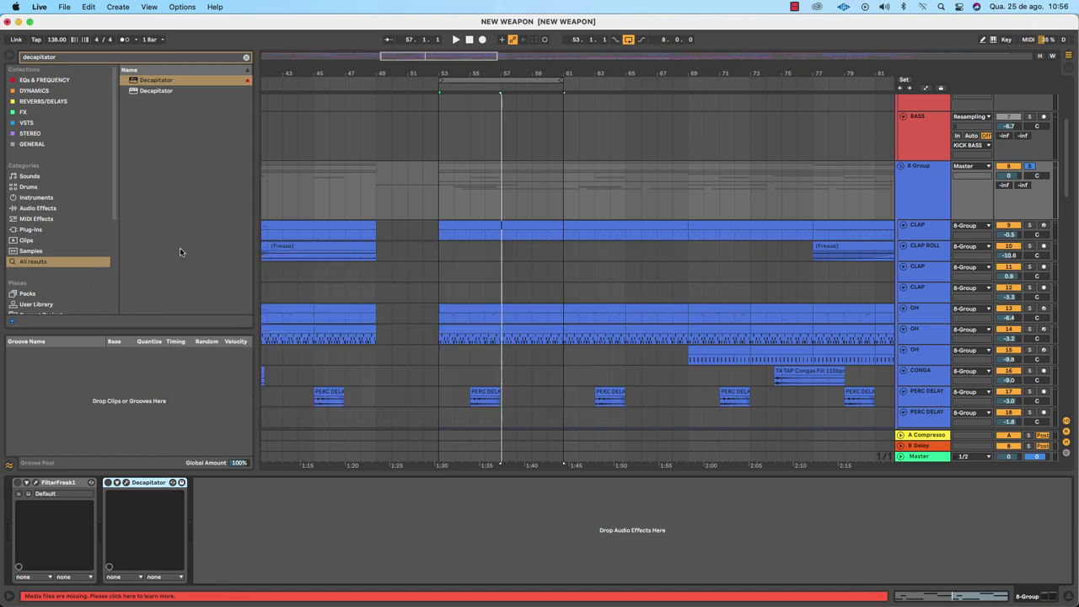
Activate FilterFreak1, reopen its window and reload the Default preset
{"action": "left_click", "coordinate": [19, 485]}
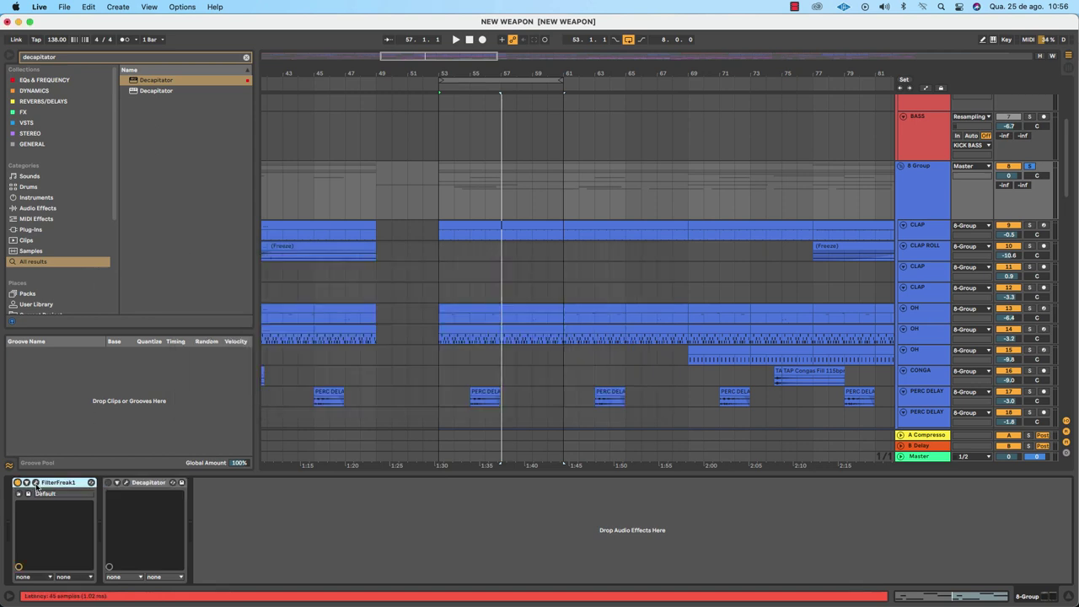
{"action": "left_click", "coordinate": [36, 483]}
{"action": "left_click", "coordinate": [279, 265]}
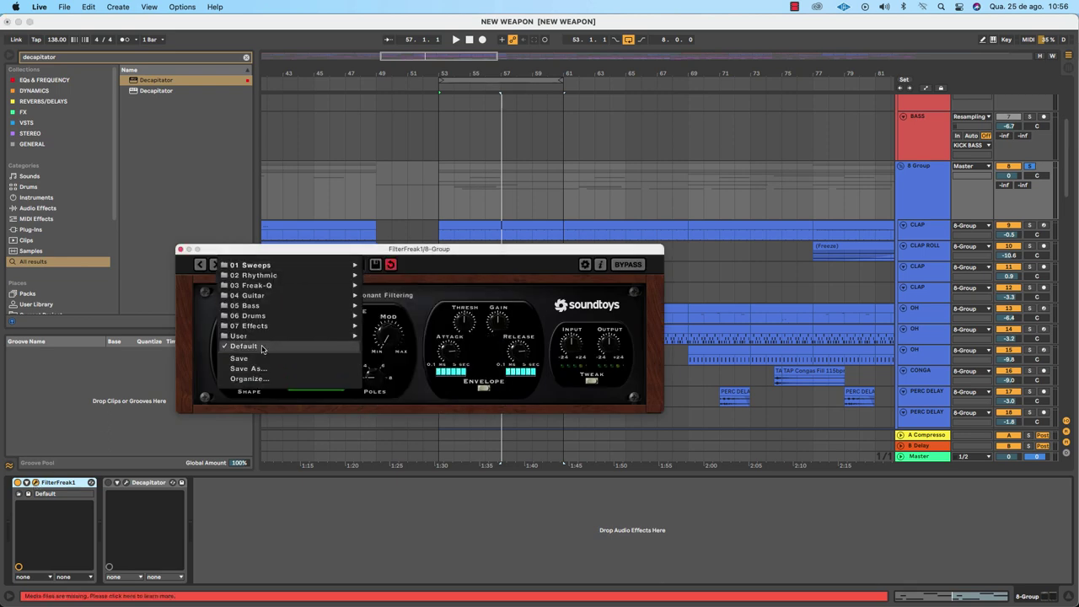
{"action": "left_click", "coordinate": [265, 346]}
{"action": "left_click", "coordinate": [284, 262]}
{"action": "left_click", "coordinate": [273, 299]}
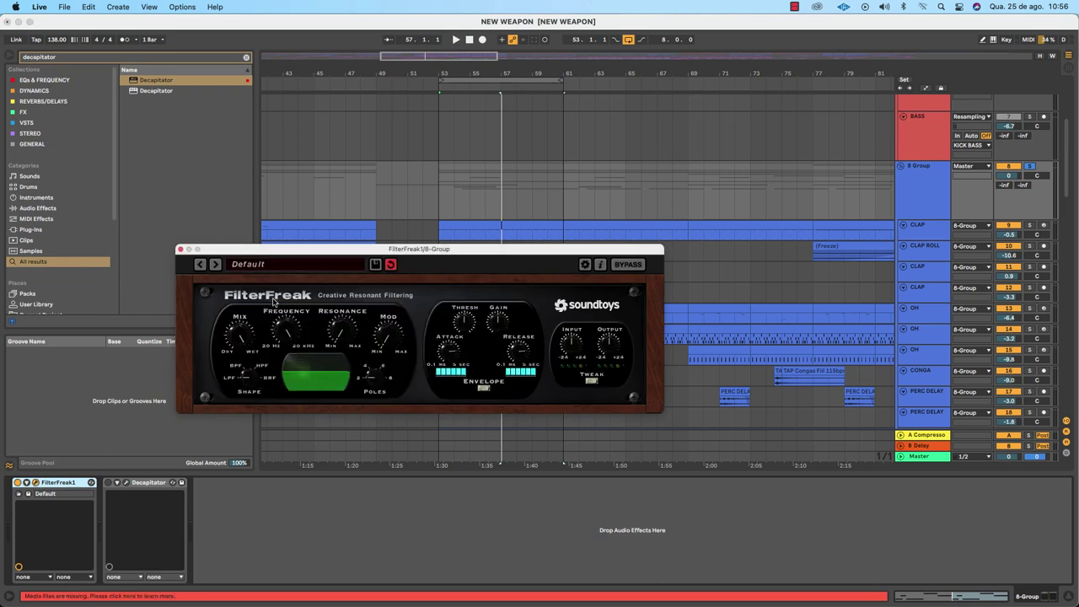
{"action": "left_click", "coordinate": [216, 265]}
{"action": "left_click", "coordinate": [270, 266]}
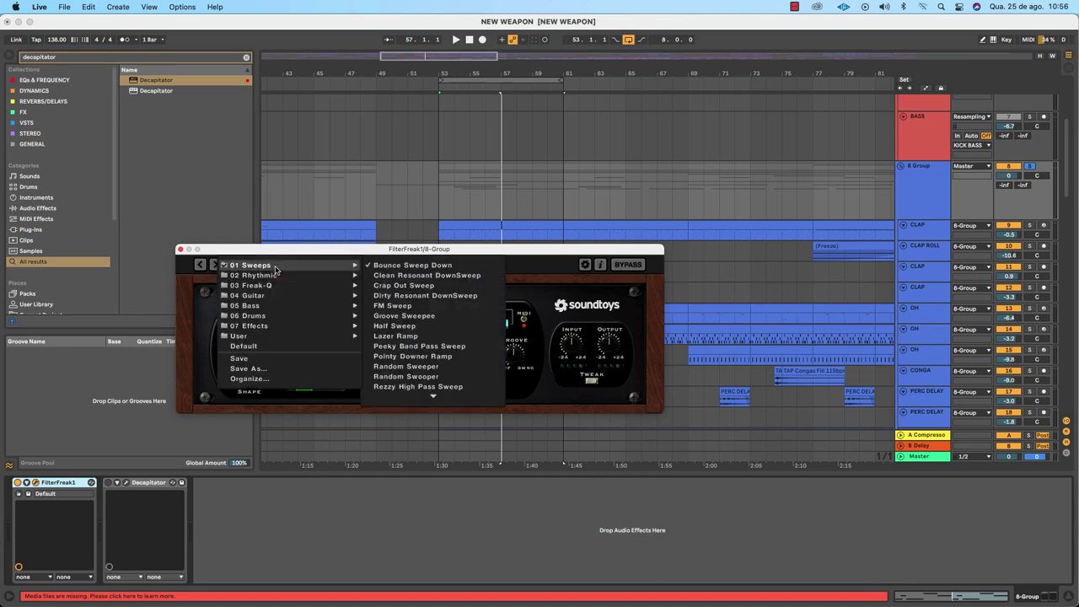
{"action": "left_click", "coordinate": [265, 348]}
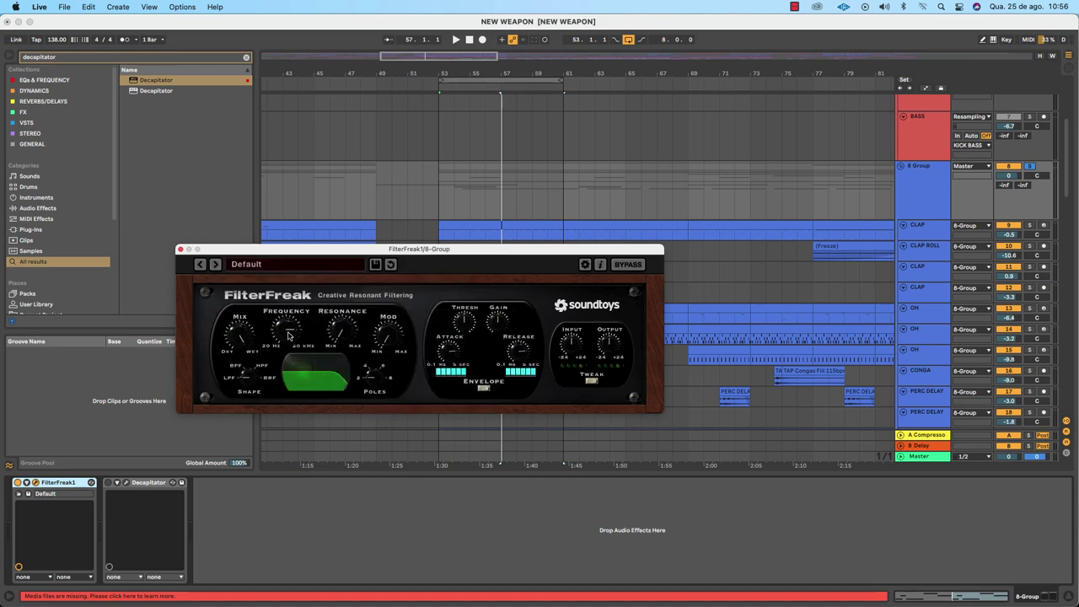
Raise FilterFreak's Frequency until the low-pass filter is fully open, and bring up the Session View mixer
{"action": "left_click_drag", "start_coordinate": [289, 335], "coordinate": [289, 320]}
{"action": "key", "text": "space"}
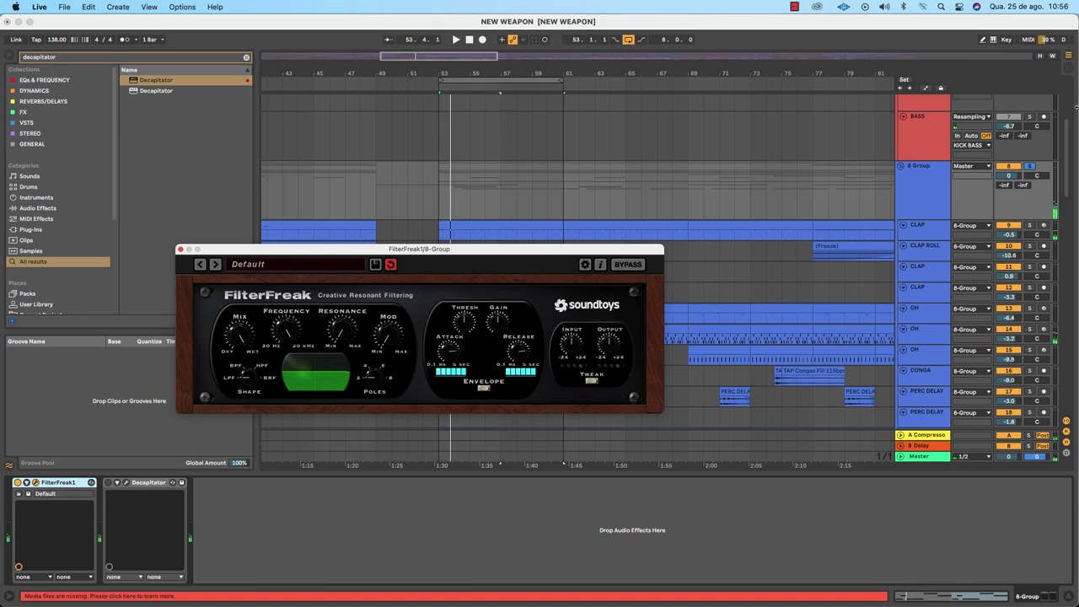
{"action": "key", "text": "Tab"}
{"action": "left_click_drag", "start_coordinate": [513, 252], "coordinate": [528, 121]}
Play the loop and compare the 8-Group's peak level with FilterFreak1 switched off and on
{"action": "key", "text": "space"}
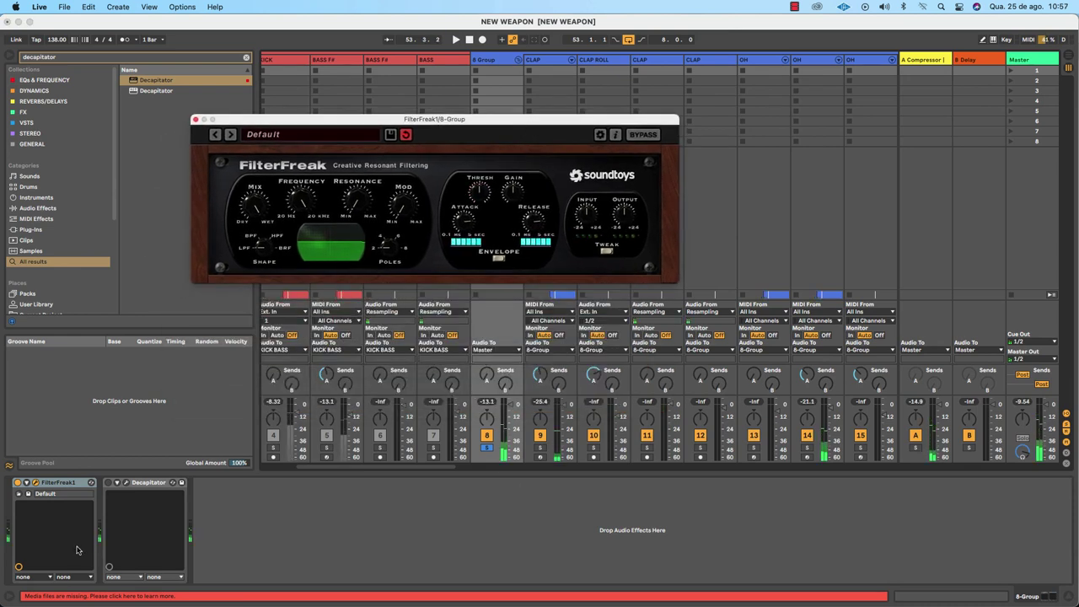
{"action": "left_click", "coordinate": [482, 411]}
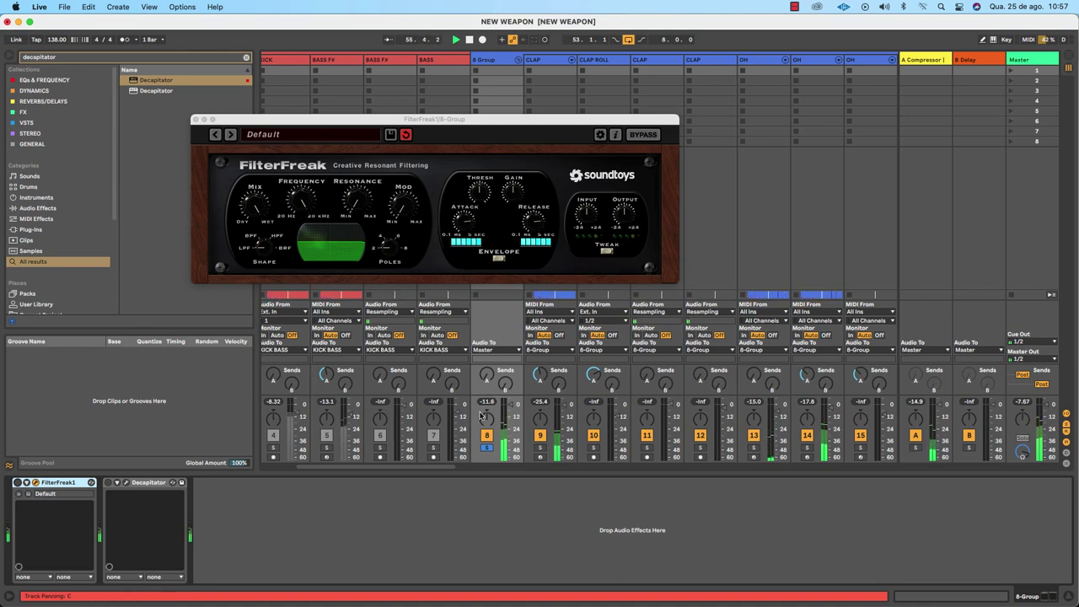
{"action": "left_click", "coordinate": [17, 484]}
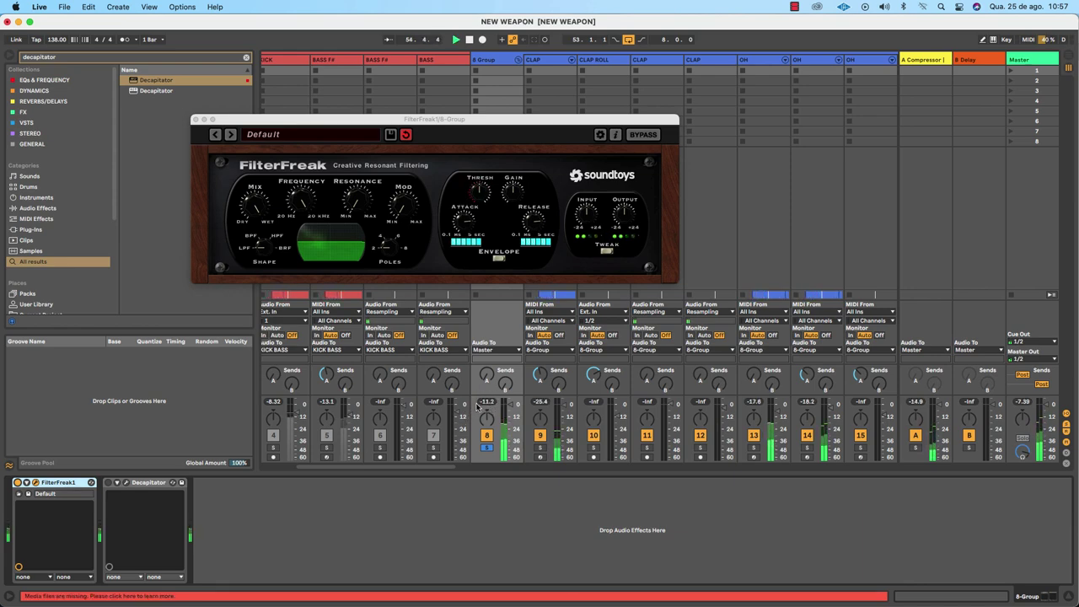
{"action": "key", "text": "space"}
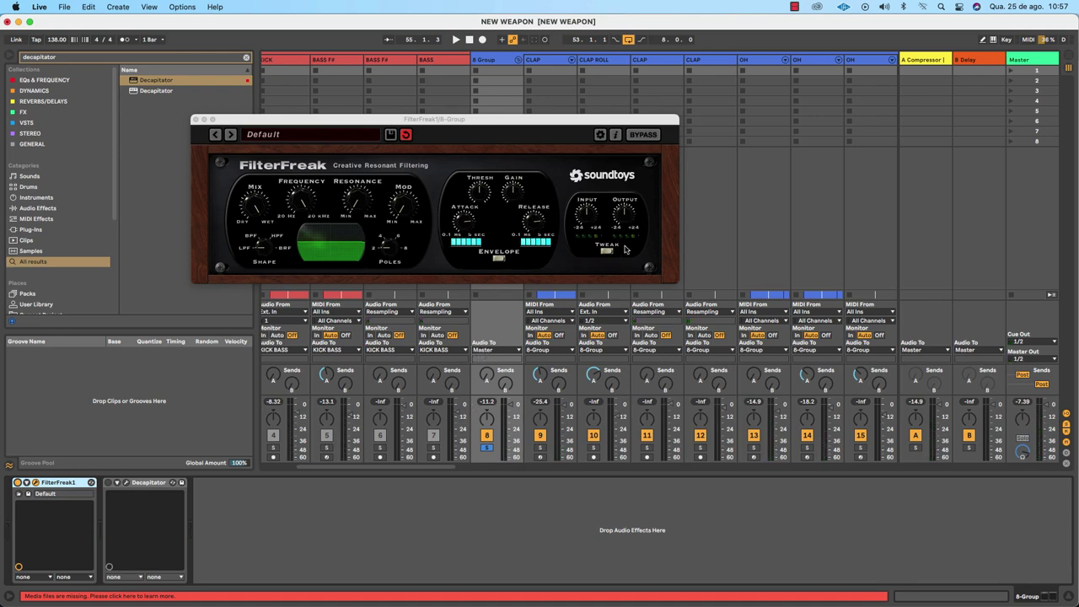
Raise and fine-tune FilterFreak's Input gain while the drum loop plays
{"action": "left_click", "coordinate": [589, 223]}
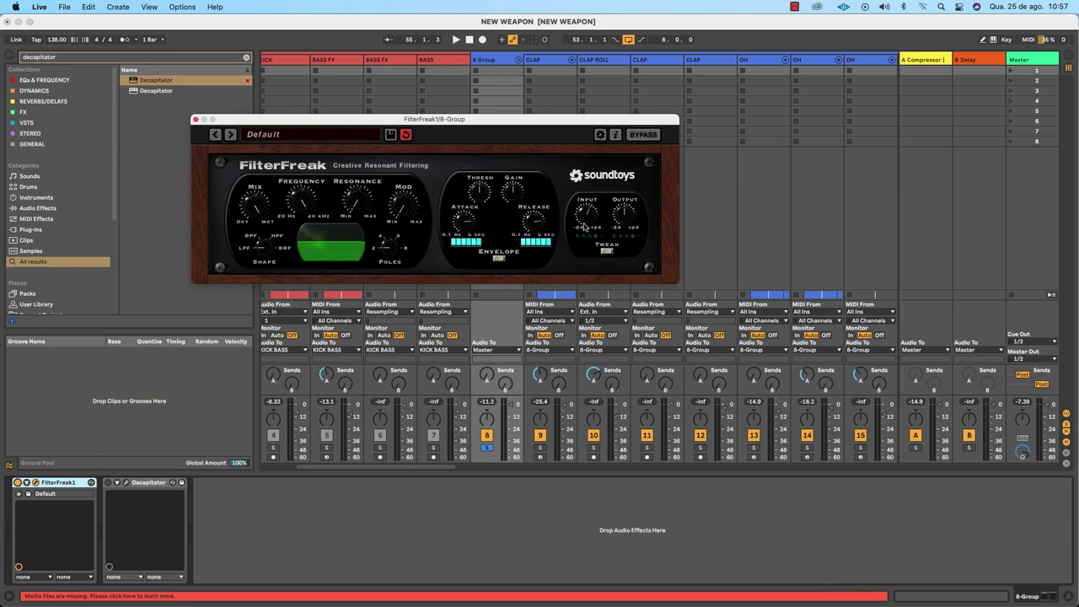
{"action": "key", "text": "space"}
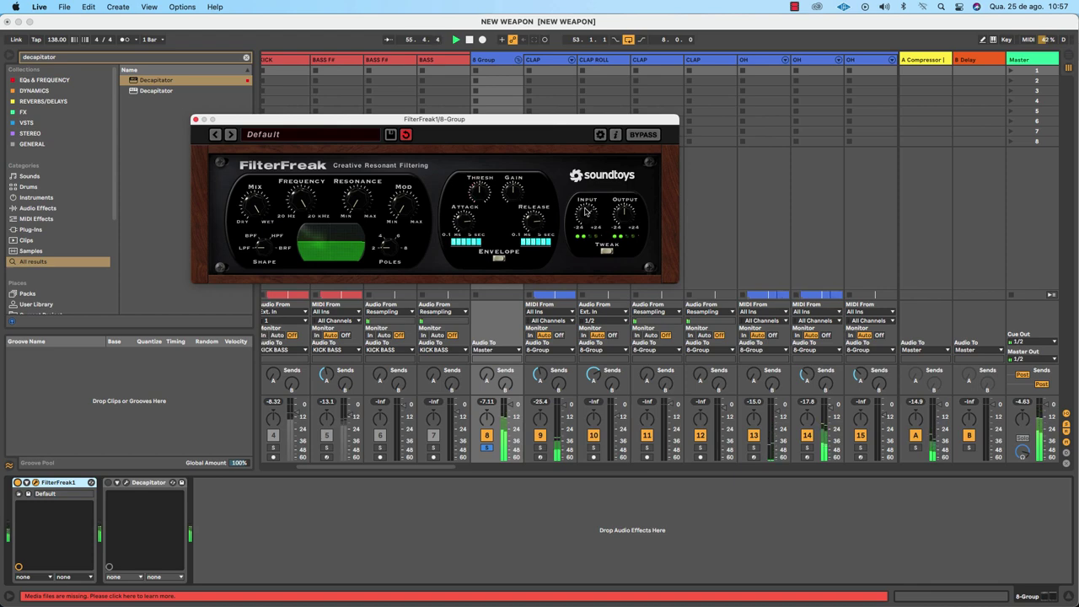
{"action": "left_click_drag", "start_coordinate": [586, 211], "coordinate": [585, 200]}
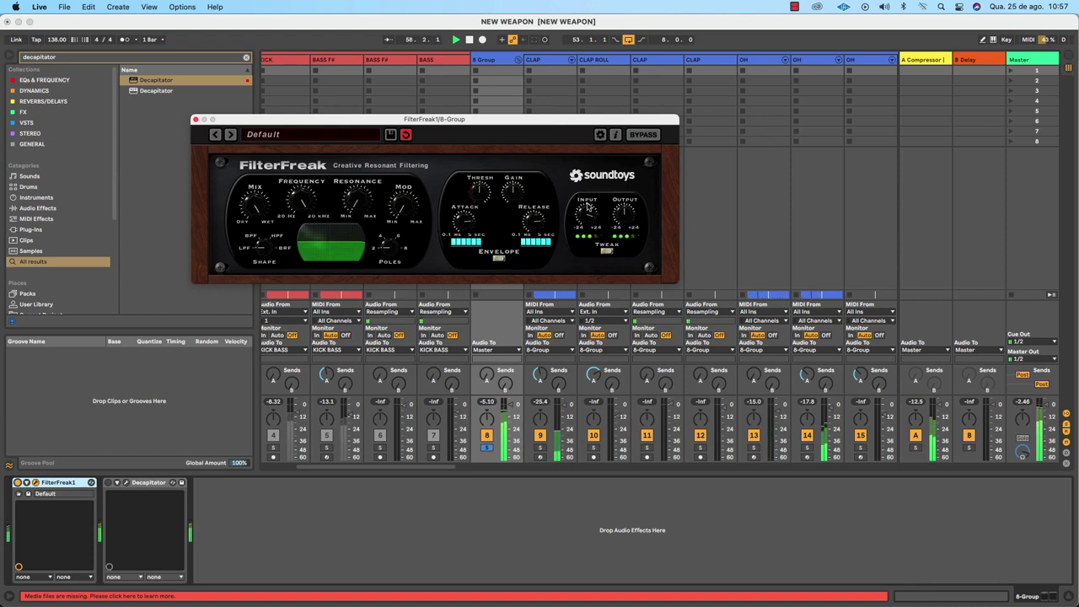
{"action": "left_click_drag", "start_coordinate": [588, 205], "coordinate": [585, 213]}
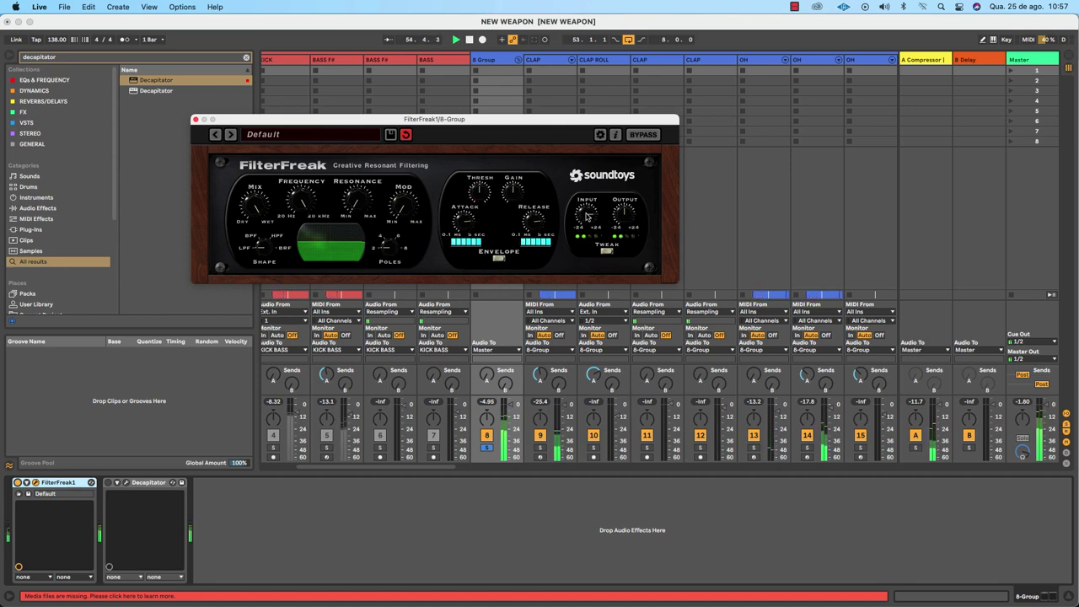
Lower FilterFreak's Output gain to compensate for the boosted input on the 8-Group
{"action": "left_click", "coordinate": [631, 415]}
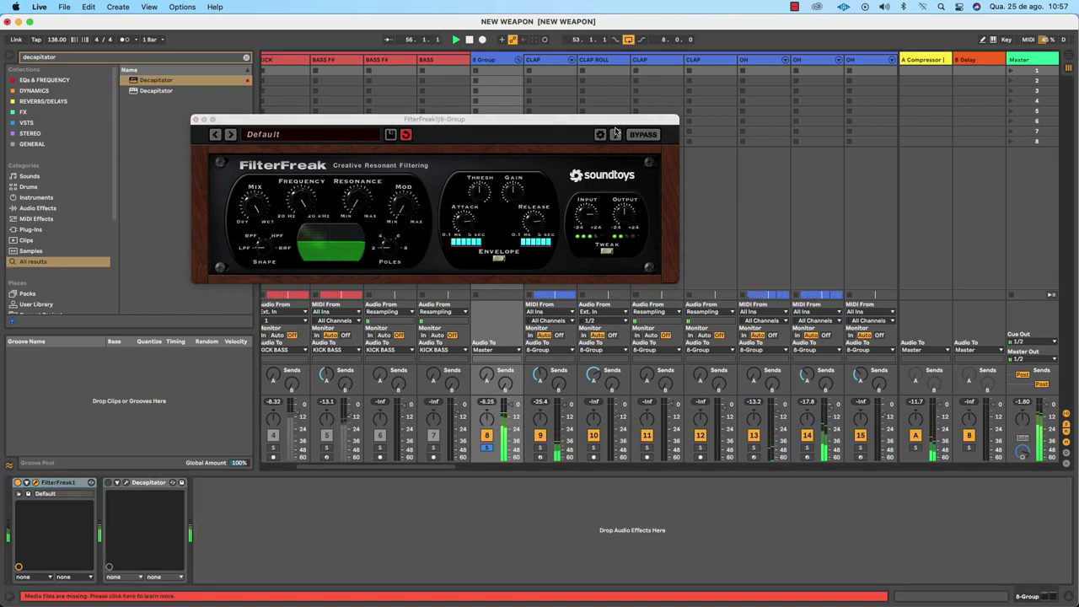
{"action": "left_click", "coordinate": [626, 214]}
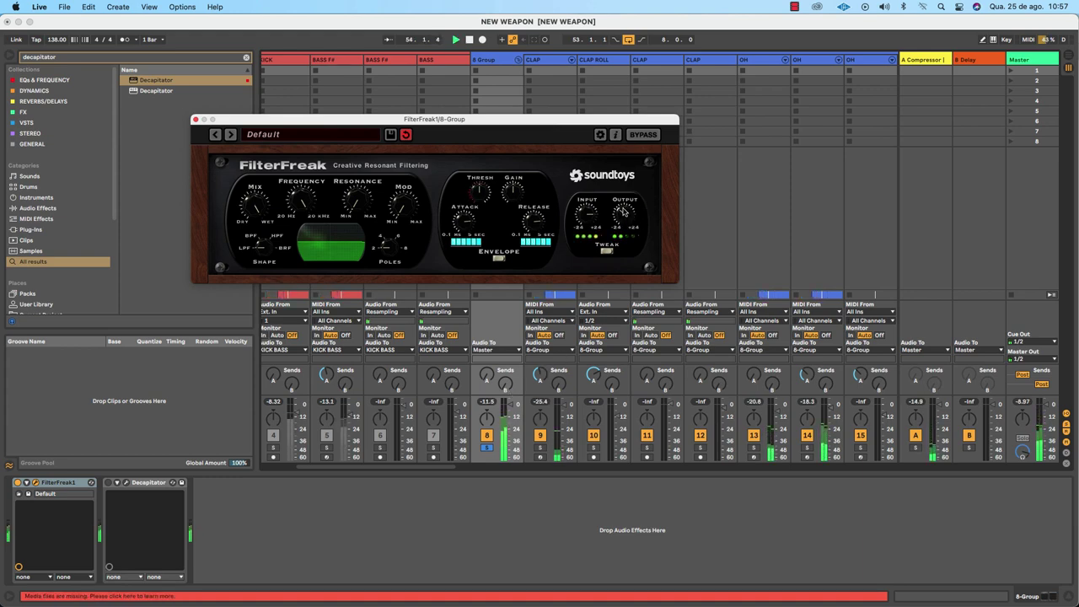
{"action": "left_click", "coordinate": [594, 447]}
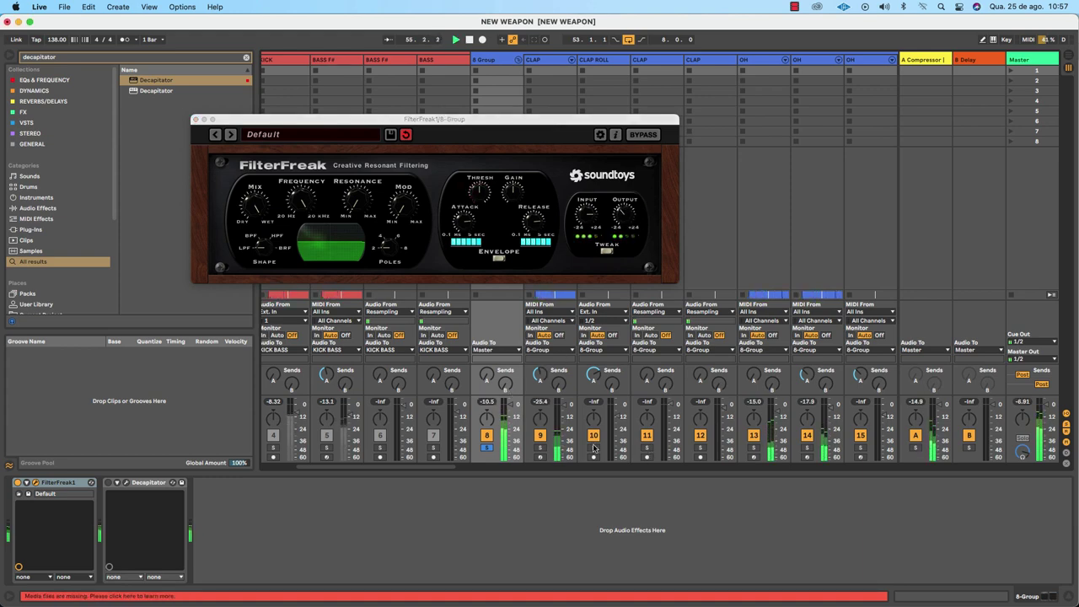
Reveal FilterFreak's Tweak settings, audition other Analog Styles such as Fat and Shred, and settle on Dirt
{"action": "left_click", "coordinate": [622, 219]}
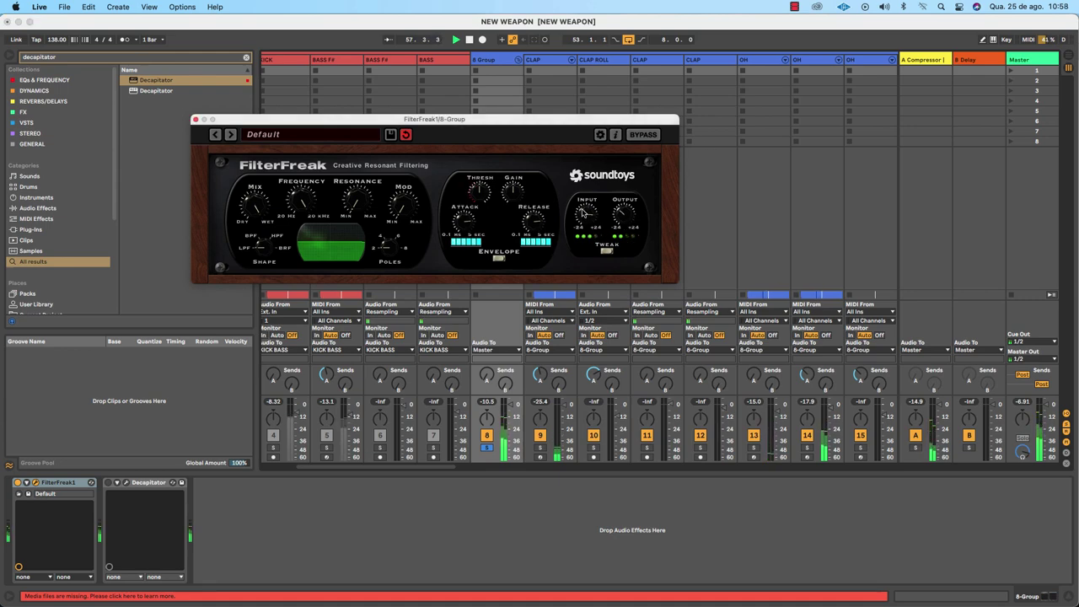
{"action": "left_click", "coordinate": [607, 252]}
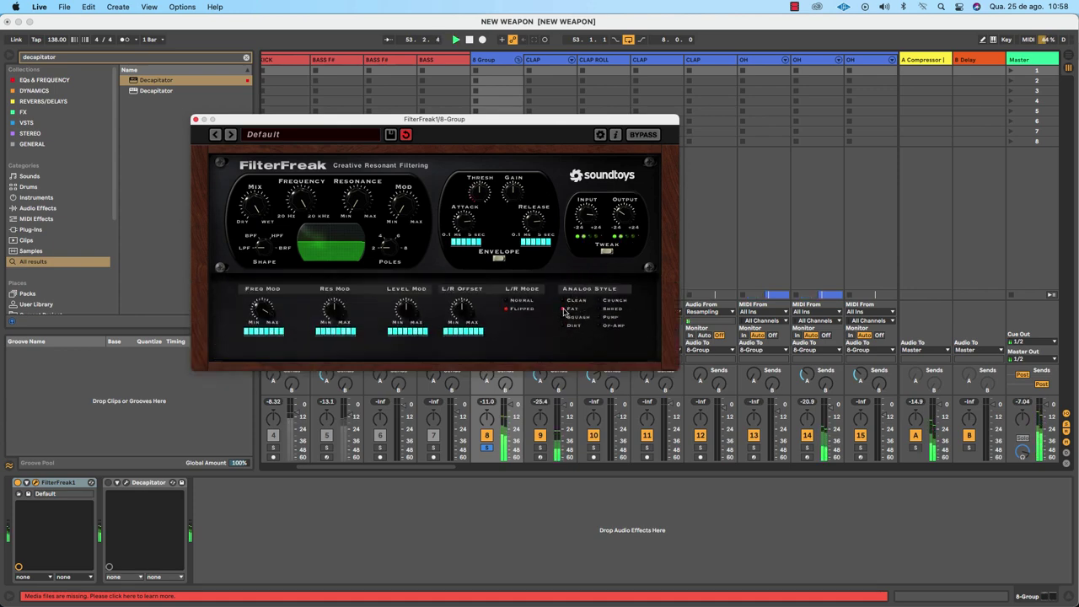
{"action": "left_click", "coordinate": [565, 310]}
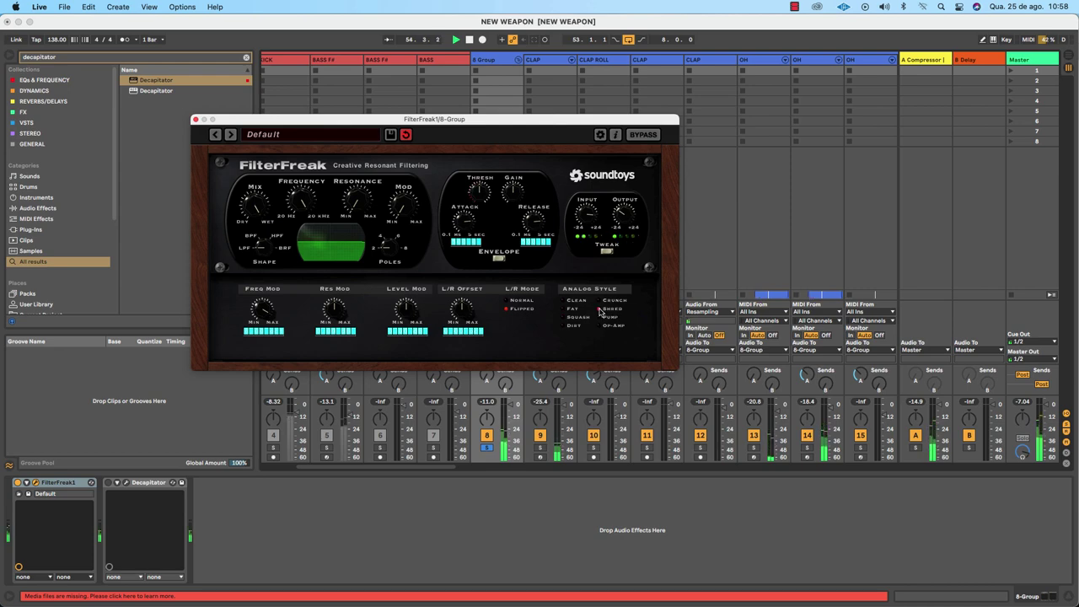
{"action": "left_click", "coordinate": [600, 318]}
Fine-tune FilterFreak's Output gain for the Dirt style, resetting the 8-Group's peak reading to check the level, and stop playback
{"action": "left_click", "coordinate": [489, 402]}
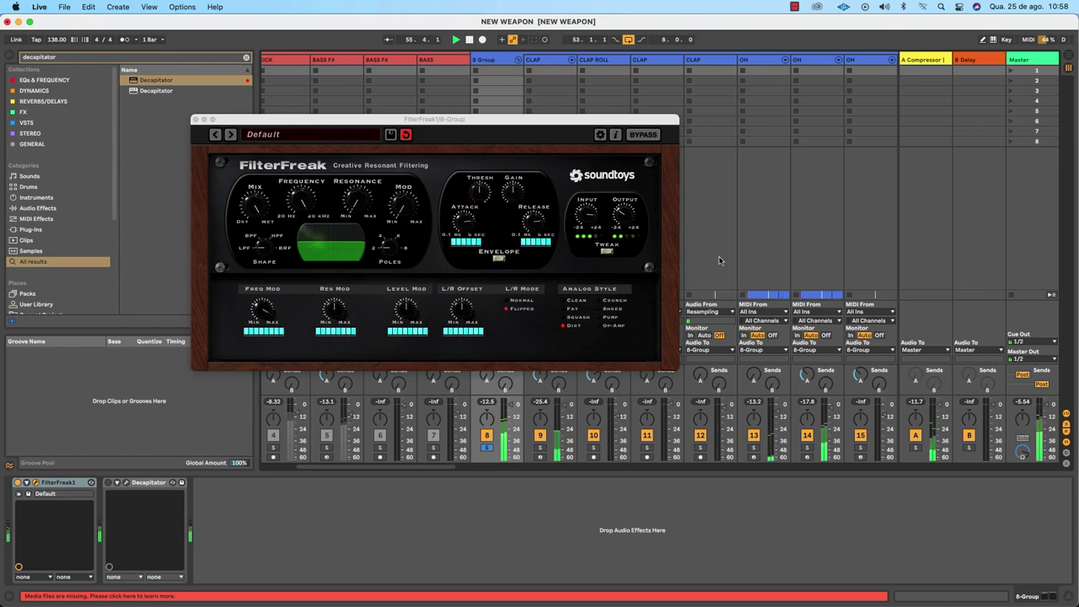
{"action": "left_click_drag", "start_coordinate": [625, 216], "coordinate": [627, 213]}
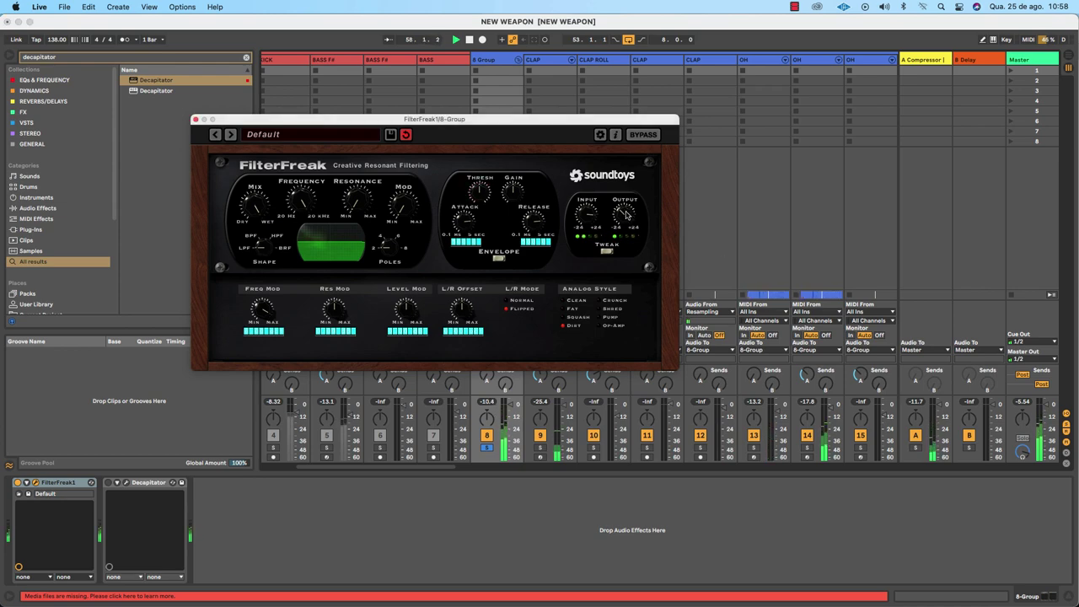
{"action": "left_click", "coordinate": [486, 401]}
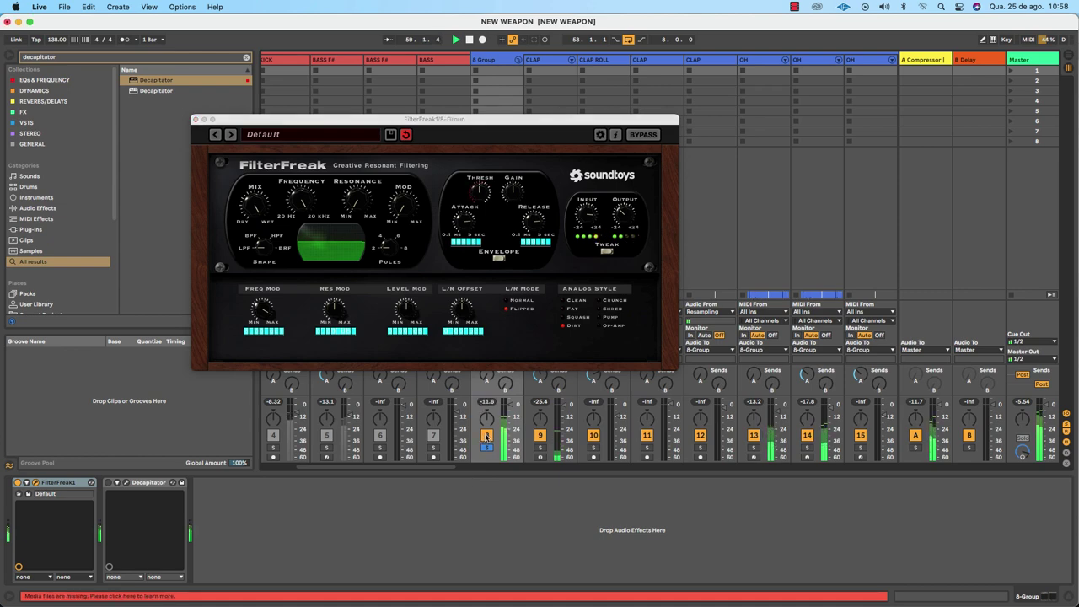
{"action": "key", "text": "space"}
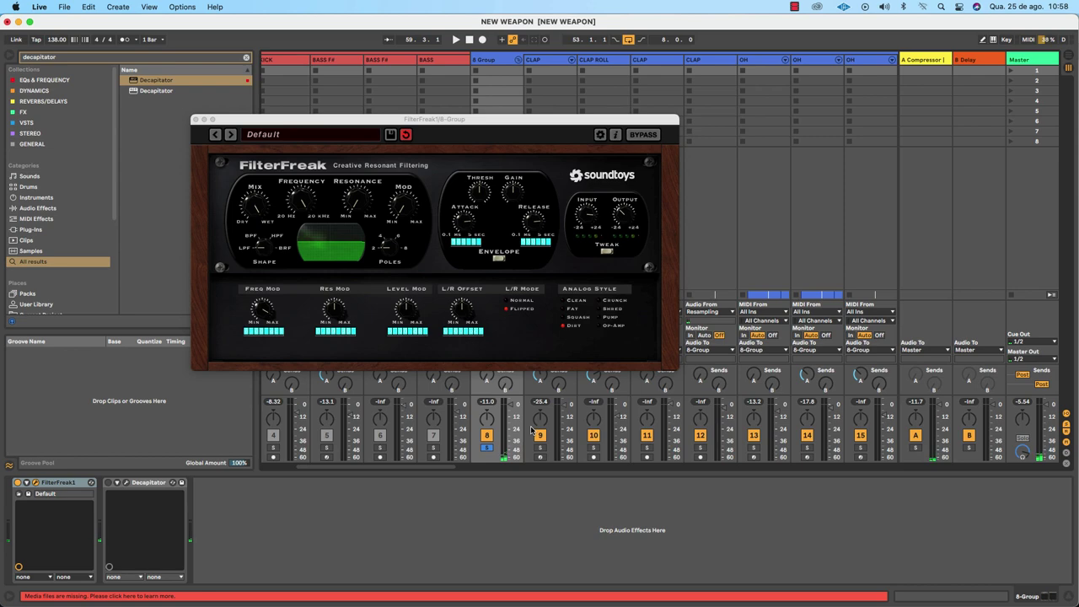
Play the soloed drum loop and compare the 8-Group's peak level and sound with FilterFreak1 switched off and on
{"action": "key", "text": "space"}
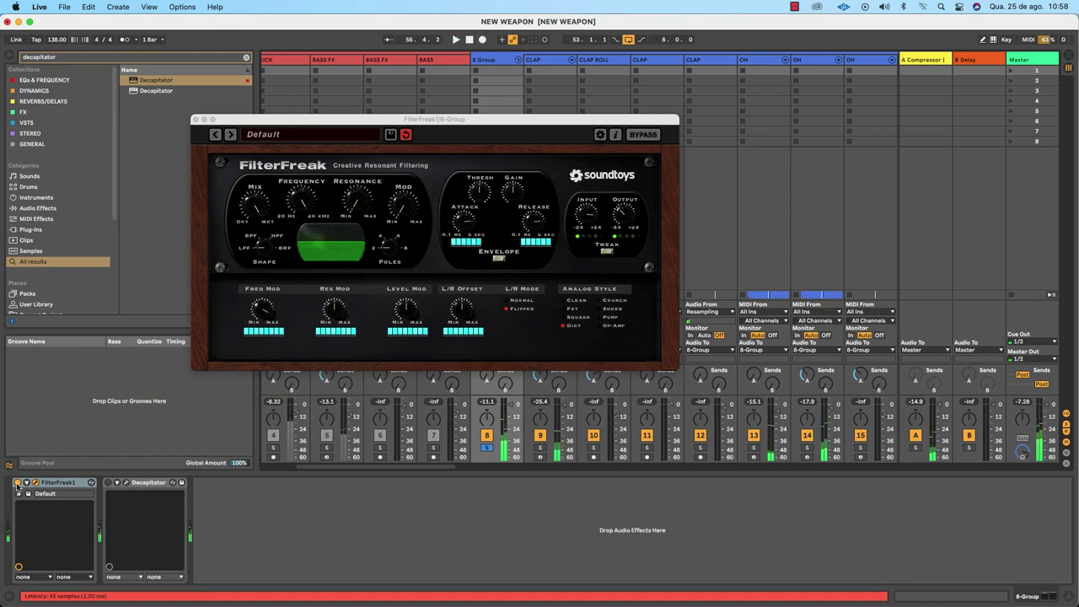
{"action": "left_click", "coordinate": [18, 482]}
{"action": "left_click", "coordinate": [18, 482]}
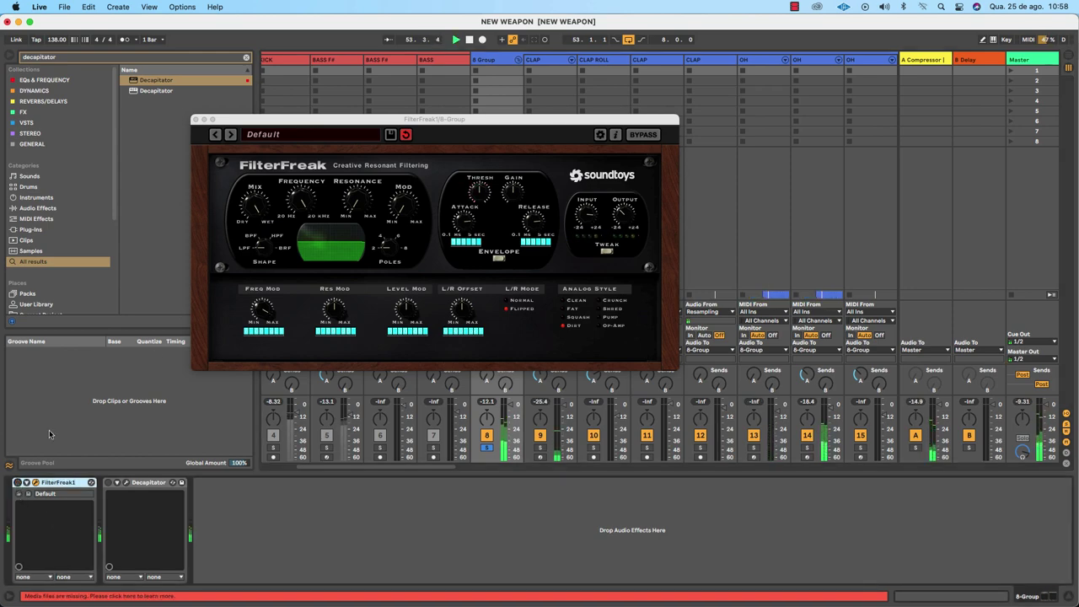
{"action": "left_click", "coordinate": [625, 221]}
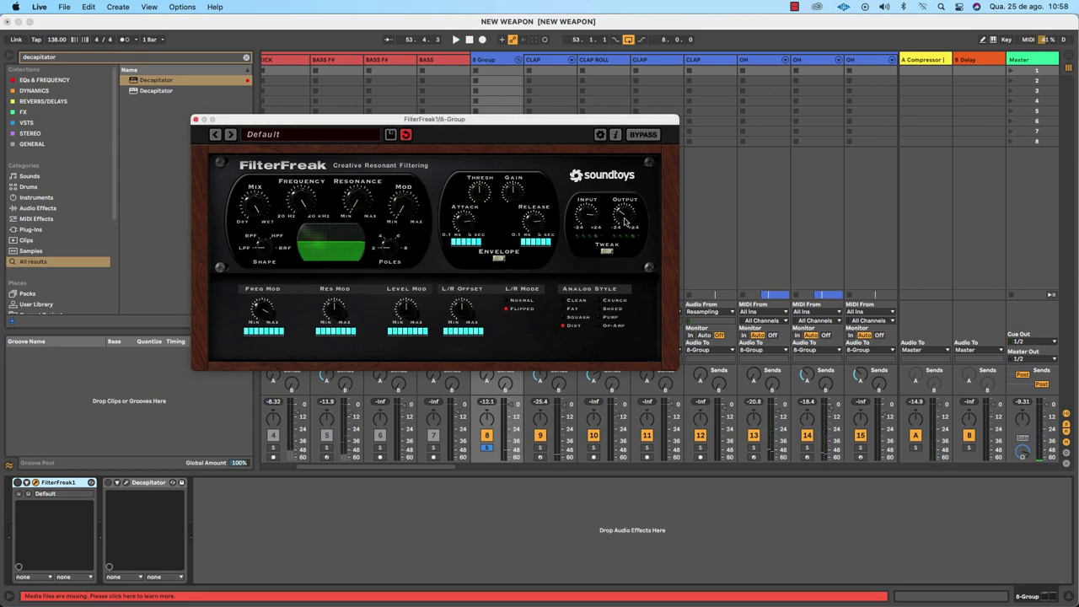
{"action": "key", "text": "space"}
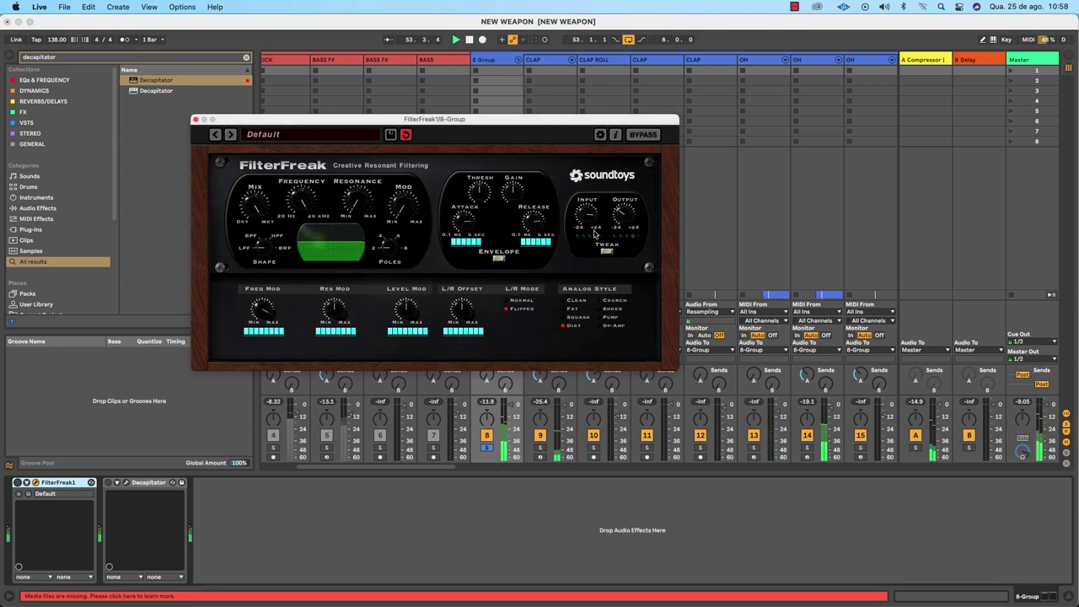
{"action": "left_click", "coordinate": [18, 484]}
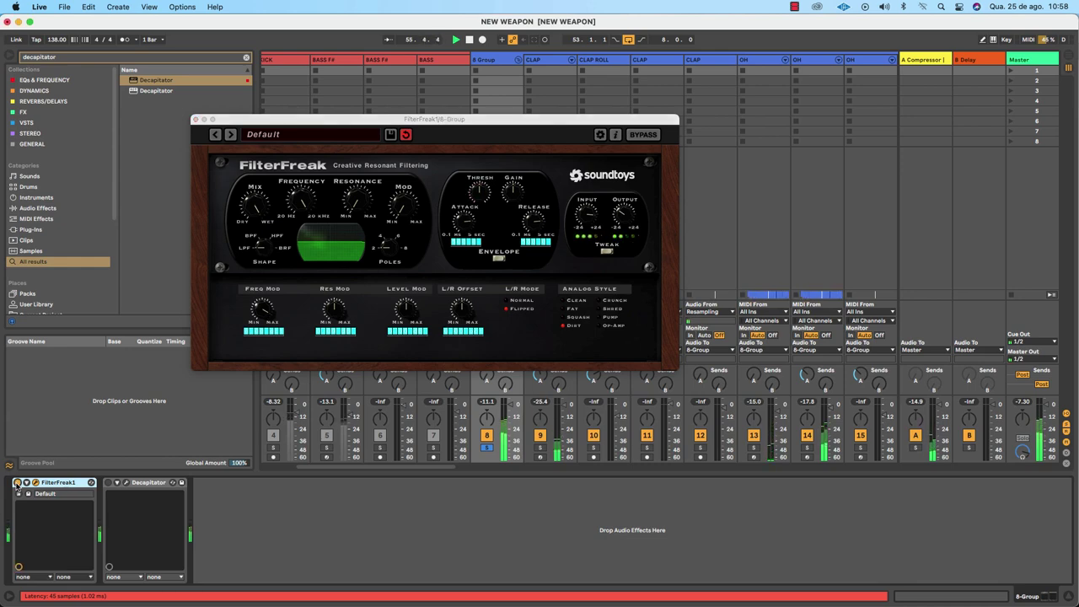
{"action": "left_click", "coordinate": [488, 403]}
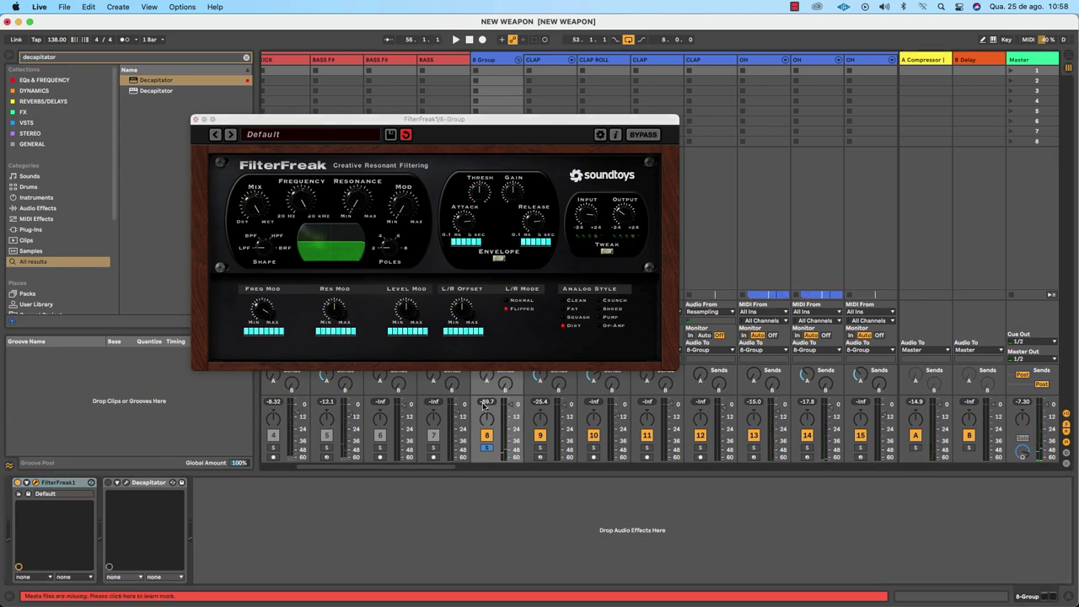
{"action": "key", "text": "space"}
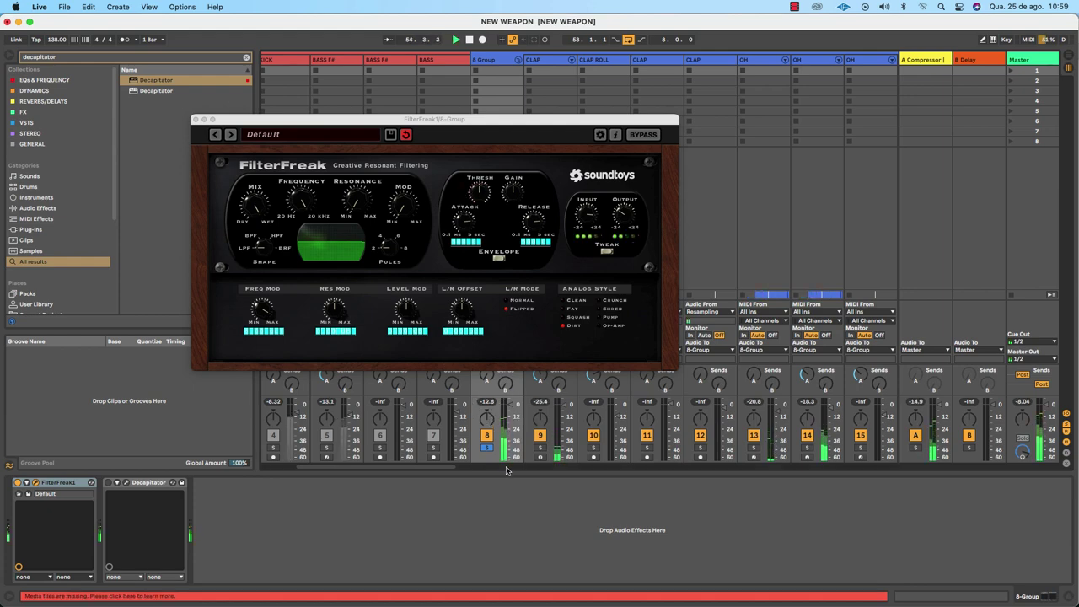
{"action": "left_click", "coordinate": [18, 483]}
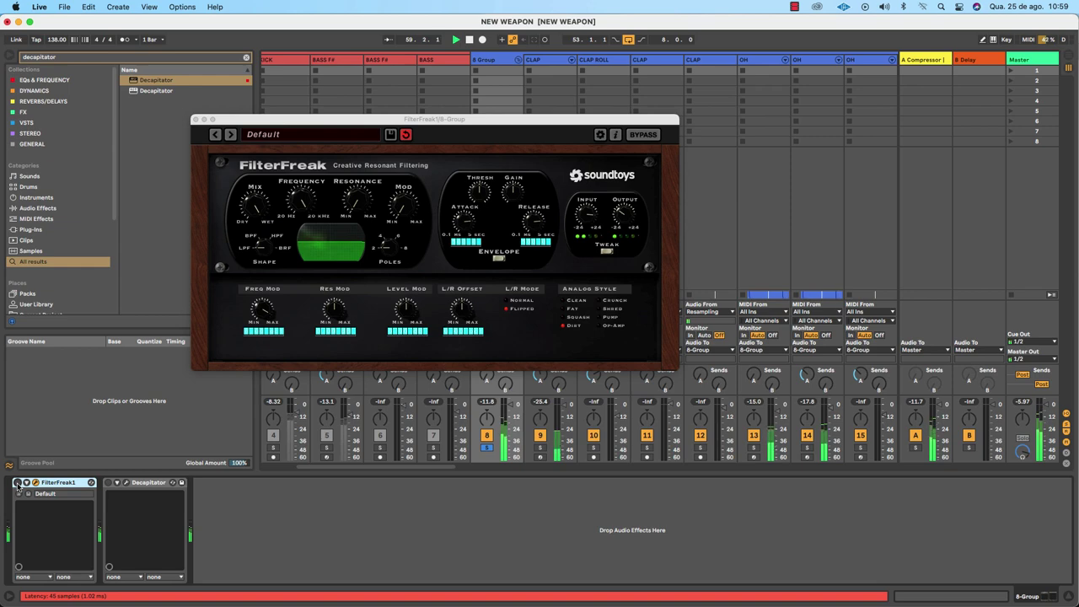
{"action": "left_click", "coordinate": [17, 483]}
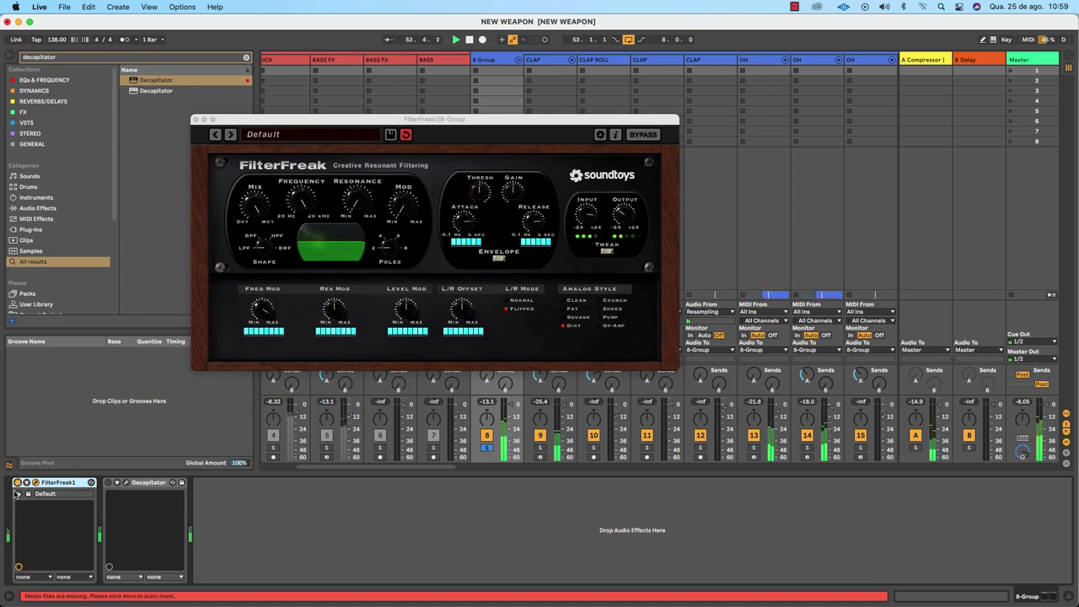
Switch to the Arrangement View and compare the full mix with FilterFreak1 switched off and on
{"action": "key", "text": "Tab"}
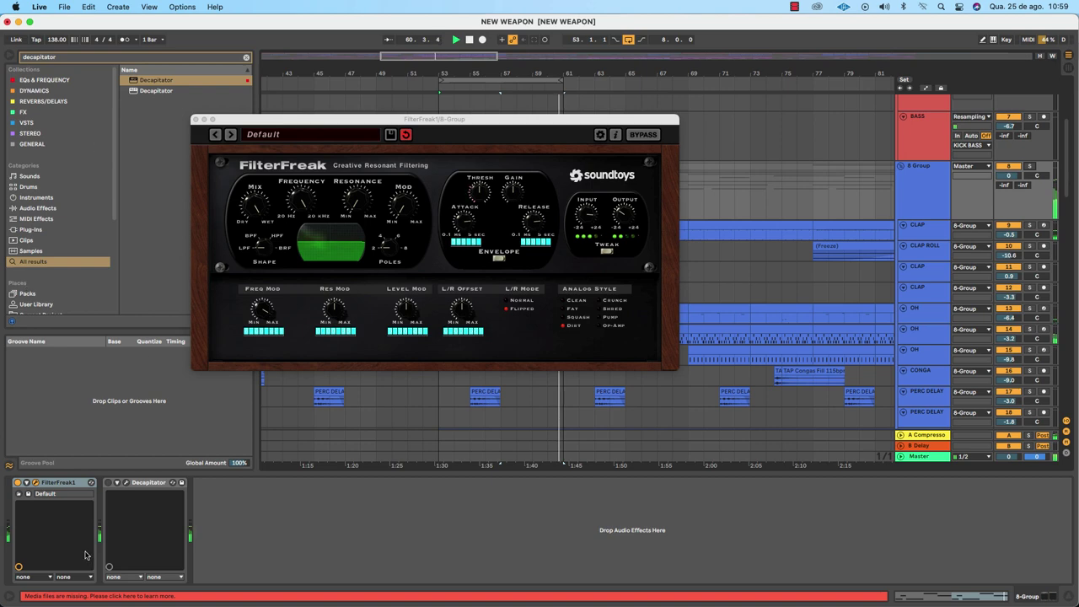
{"action": "left_click", "coordinate": [17, 483]}
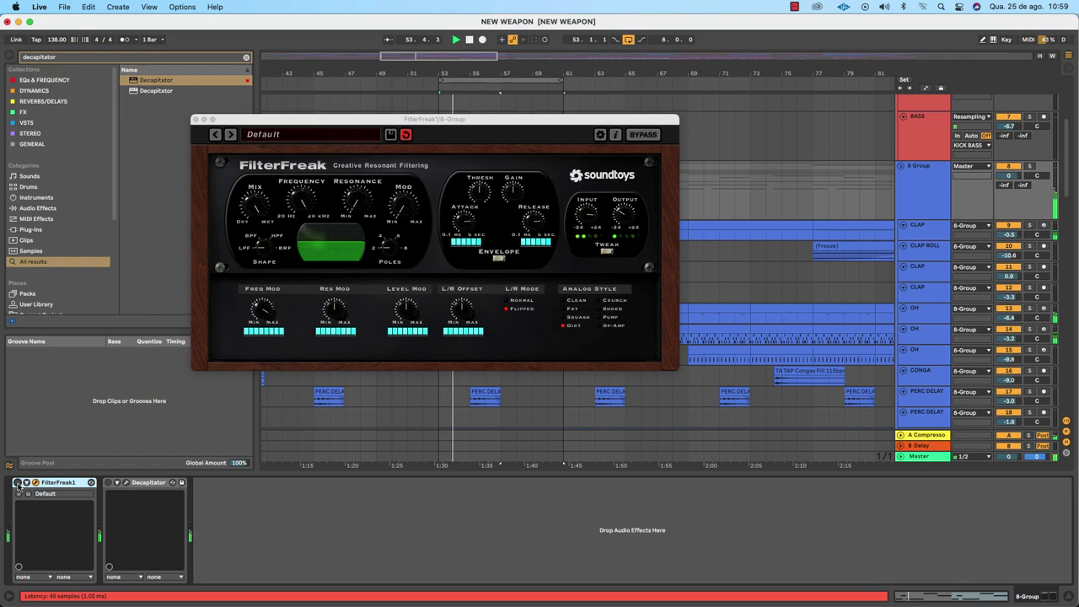
{"action": "left_click", "coordinate": [18, 483]}
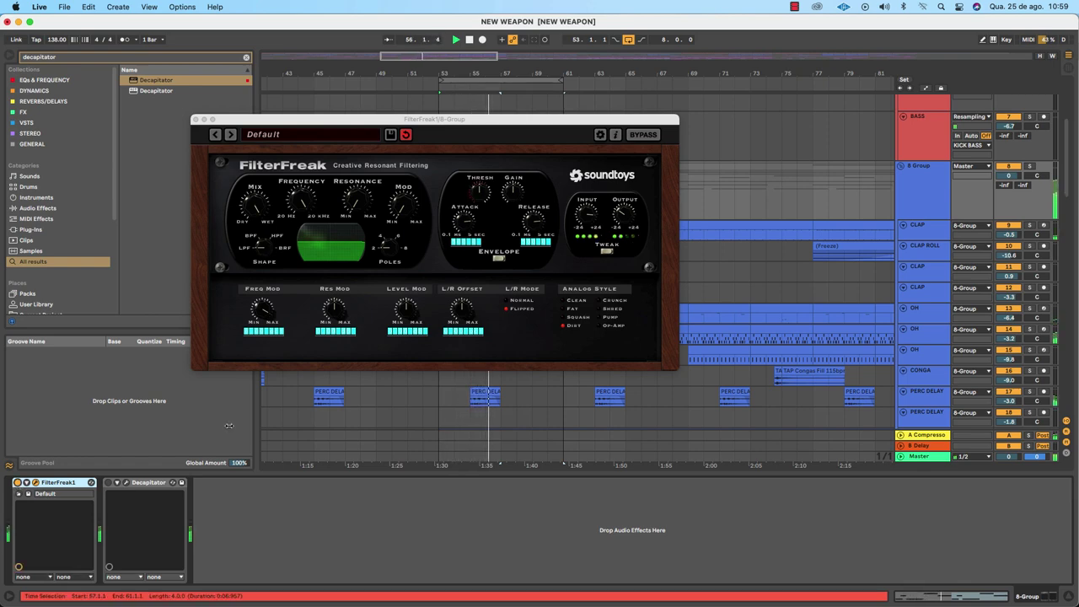
Solo the 8-Group in the arrangement and compare the drums with FilterFreak1 switched off and on
{"action": "left_click", "coordinate": [1030, 166]}
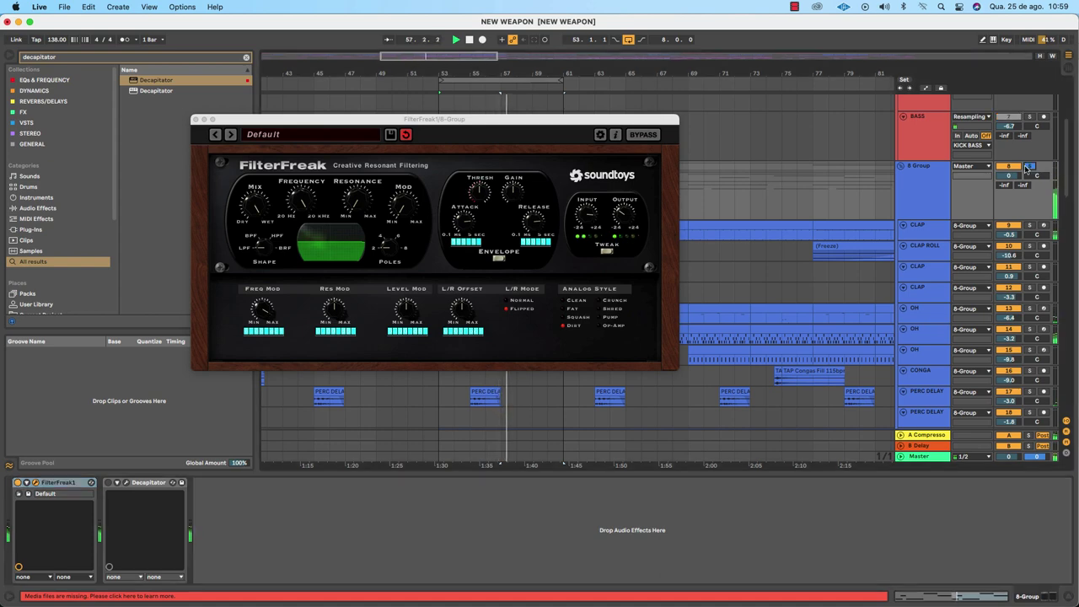
{"action": "left_click", "coordinate": [18, 484]}
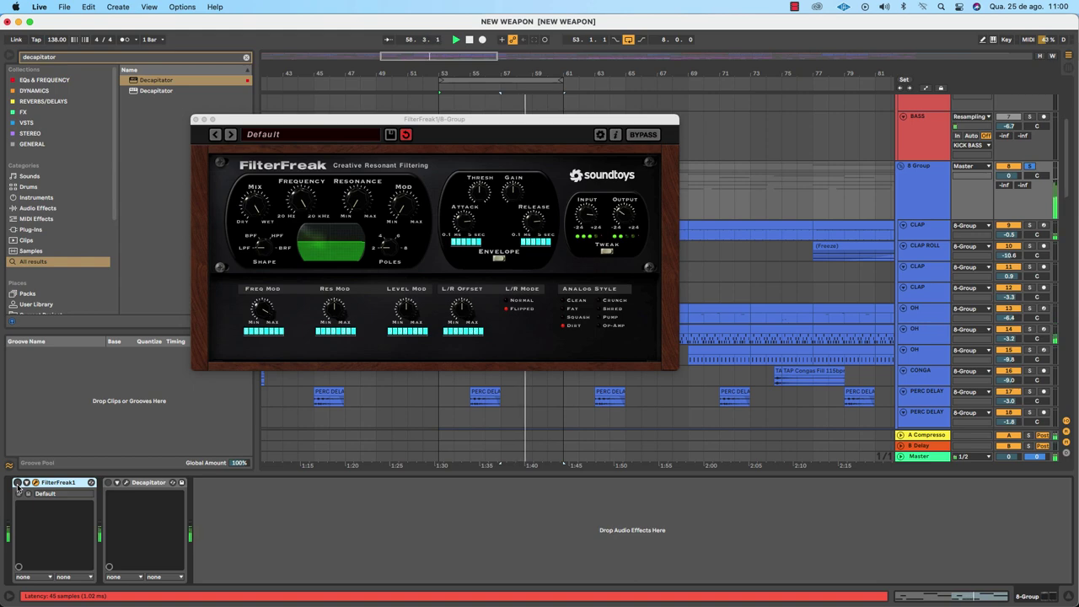
{"action": "left_click", "coordinate": [18, 483]}
Solo the KICK BASS group alongside the 8-Group, compare FilterFreak1 off and on, and stop playback
{"action": "scroll", "coordinate": [960, 245], "scroll_direction": "up", "scroll_amount": 5}
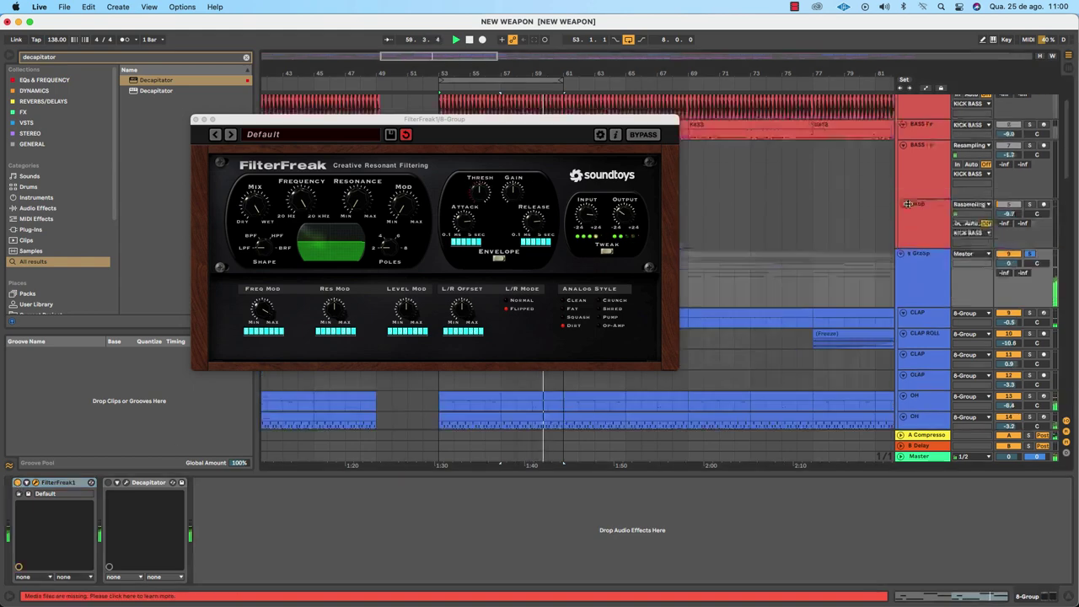
{"action": "left_click", "coordinate": [1030, 141]}
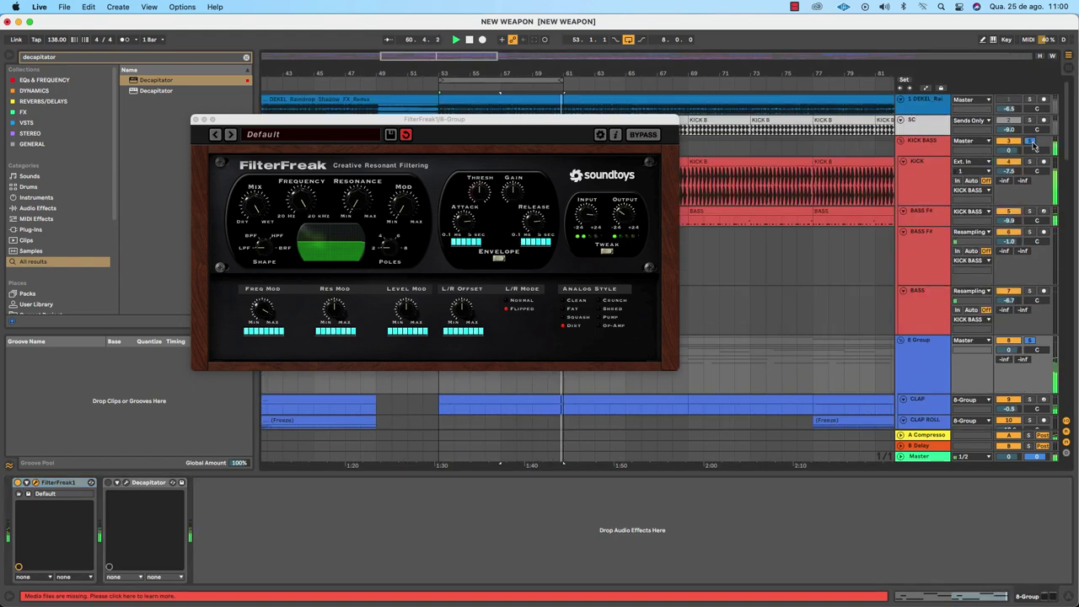
{"action": "scroll", "coordinate": [674, 368], "scroll_direction": "down", "scroll_amount": 10}
{"action": "scroll", "coordinate": [674, 368], "scroll_direction": "left", "scroll_amount": 3}
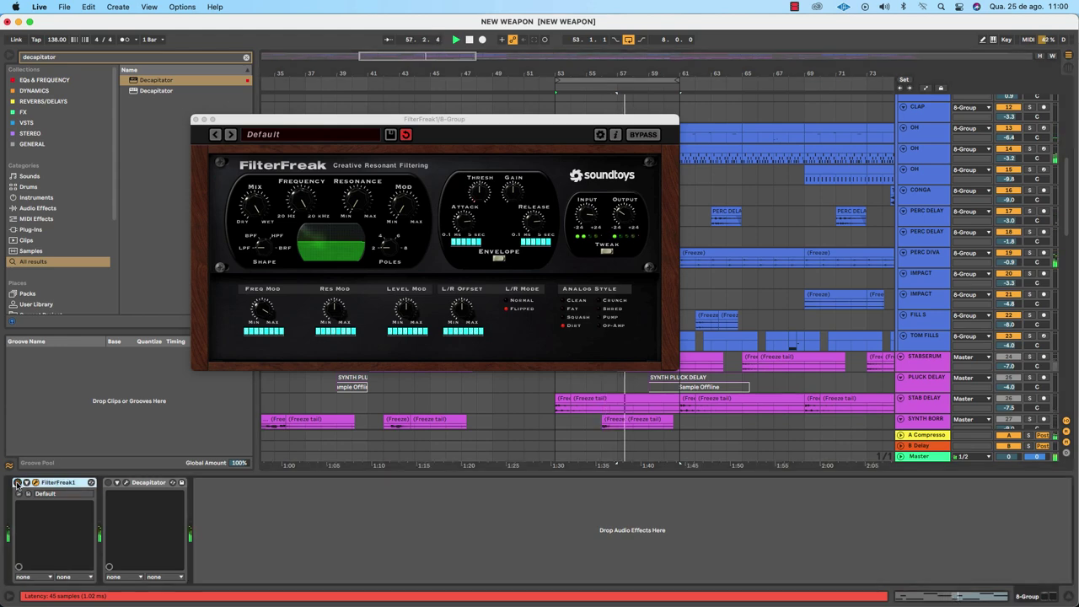
{"action": "left_click", "coordinate": [16, 483]}
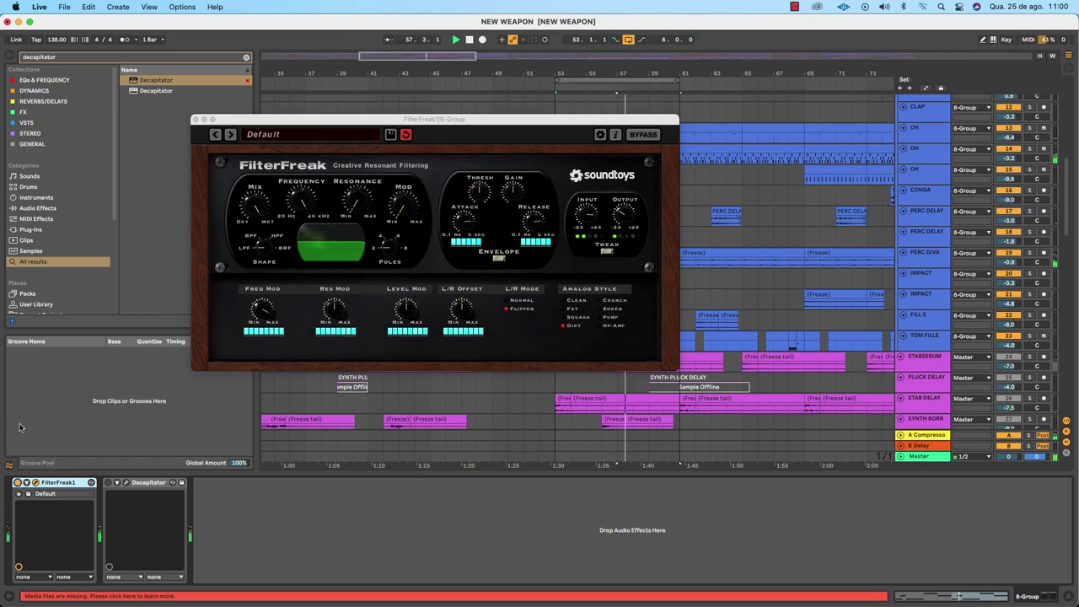
{"action": "key", "text": "space"}
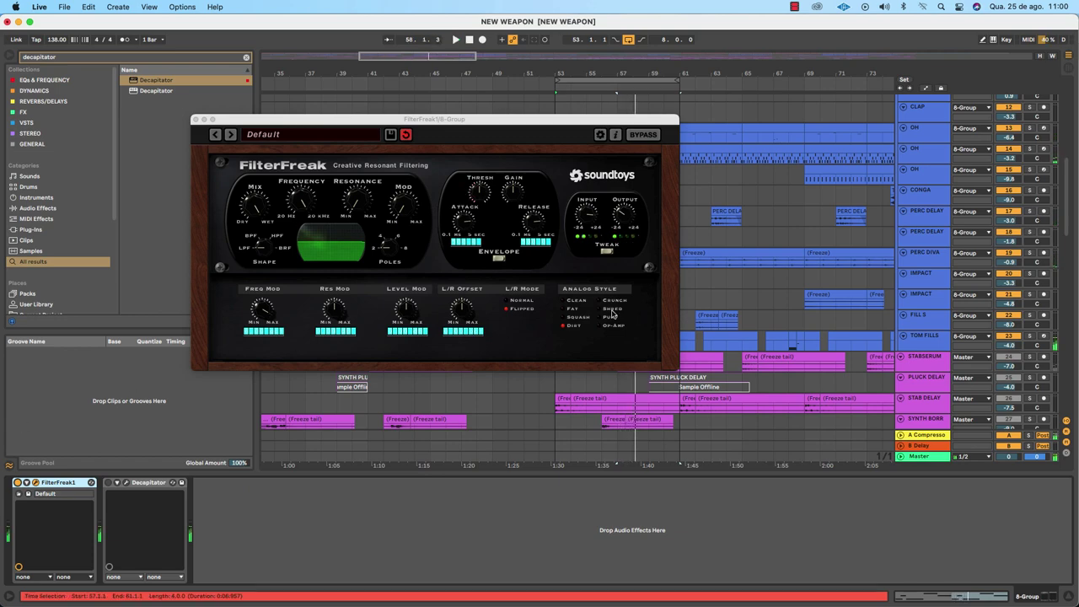
Audition FilterFreak's Fat, Crunch, Pump and Squash Analog Styles over the loop, finishing on Dirt
{"action": "left_click", "coordinate": [571, 314]}
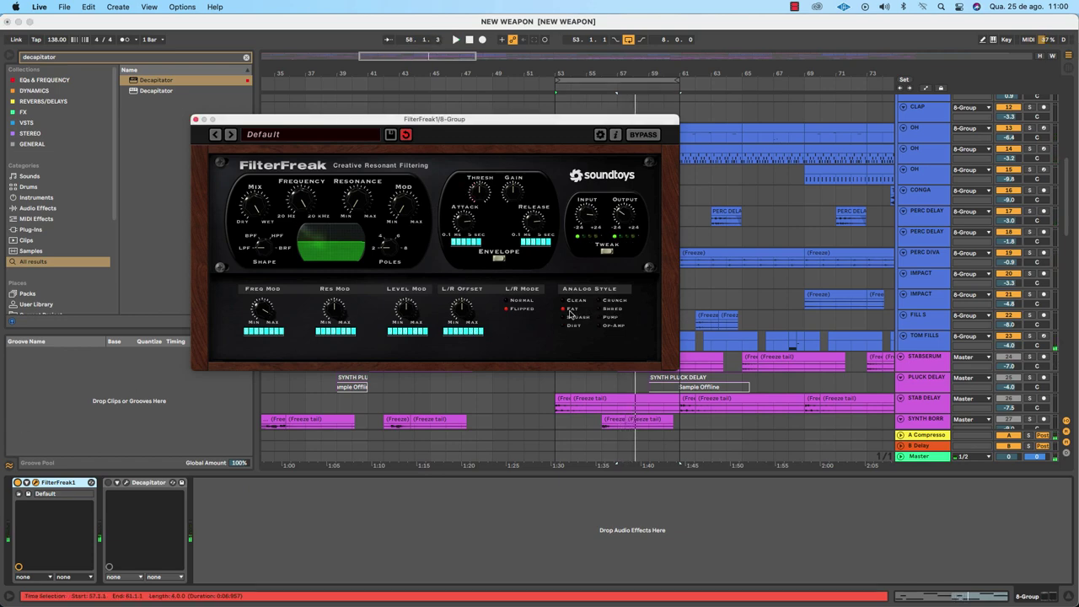
{"action": "key", "text": "space"}
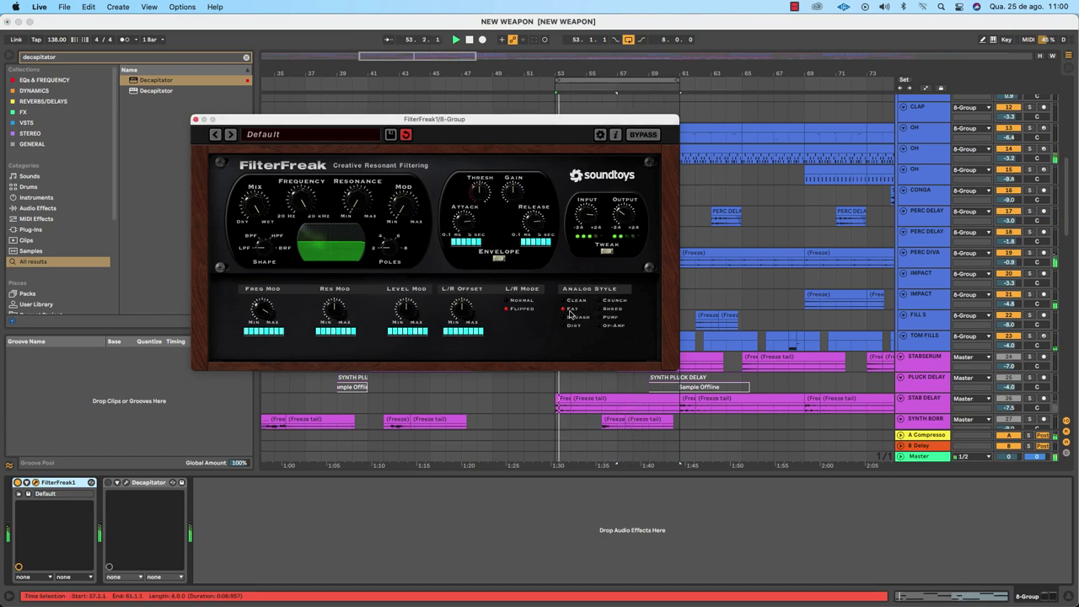
{"action": "left_click", "coordinate": [614, 302]}
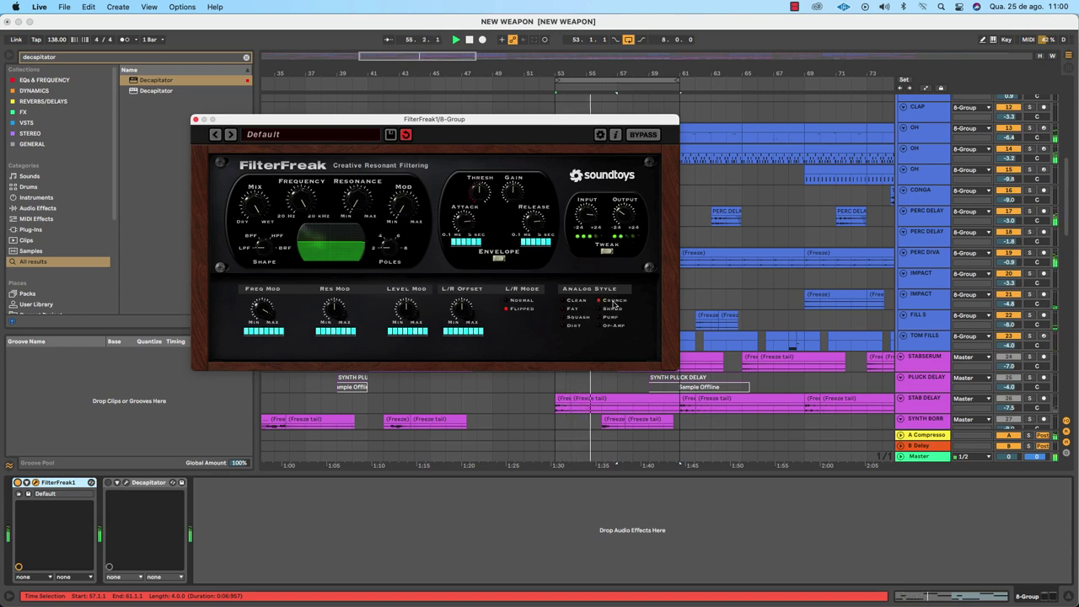
{"action": "left_click", "coordinate": [610, 318]}
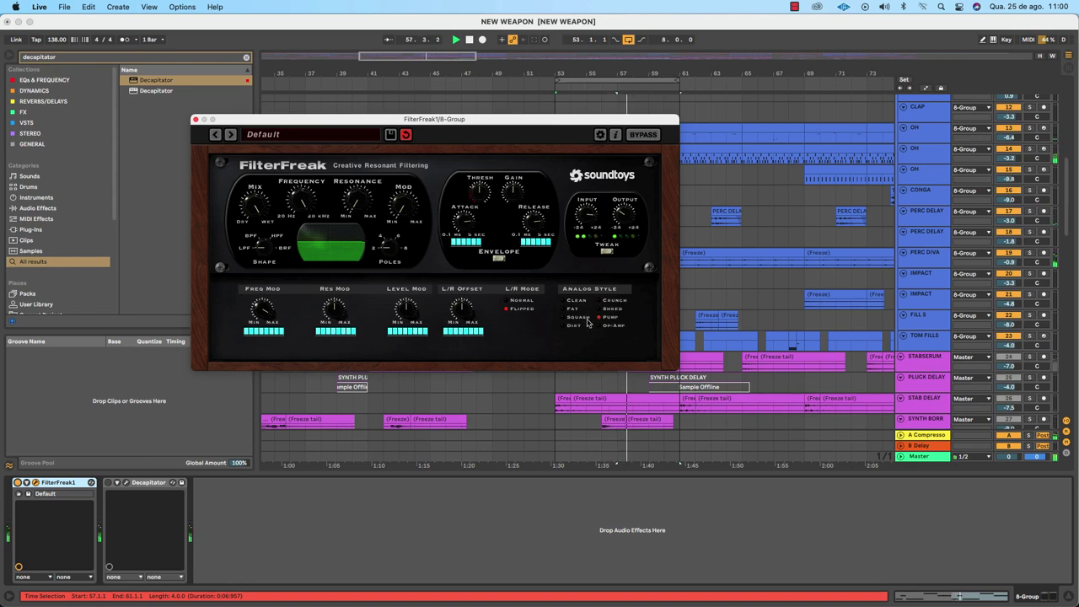
{"action": "left_click", "coordinate": [587, 320]}
{"action": "left_click", "coordinate": [576, 328]}
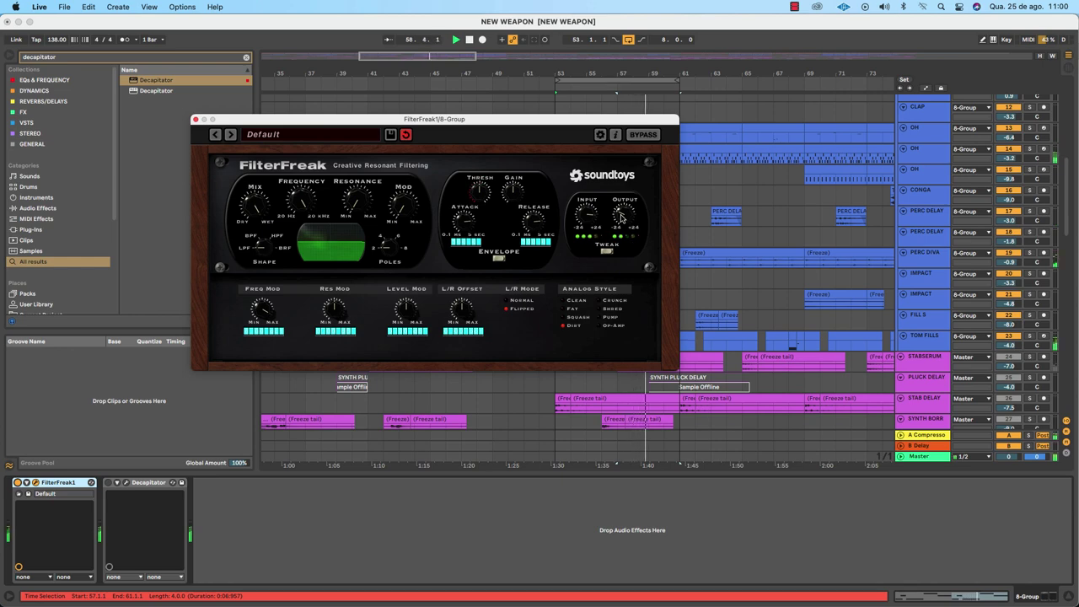
Close and reopen the FilterFreak window, and play the loop to compare the sound with the plug-in bypassed and active
{"action": "left_click", "coordinate": [194, 119]}
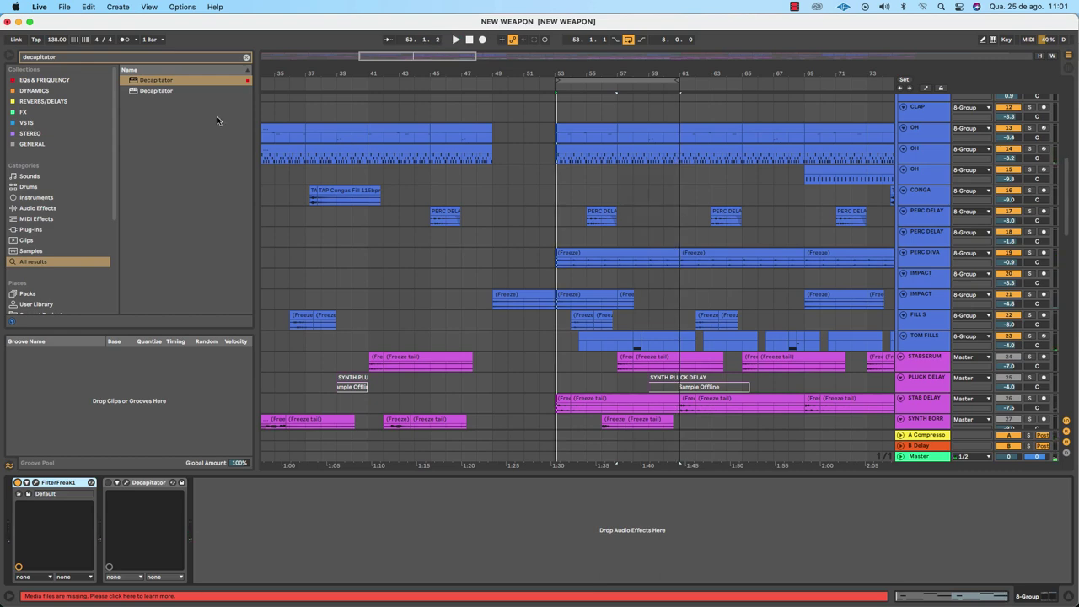
{"action": "left_click", "coordinate": [35, 483]}
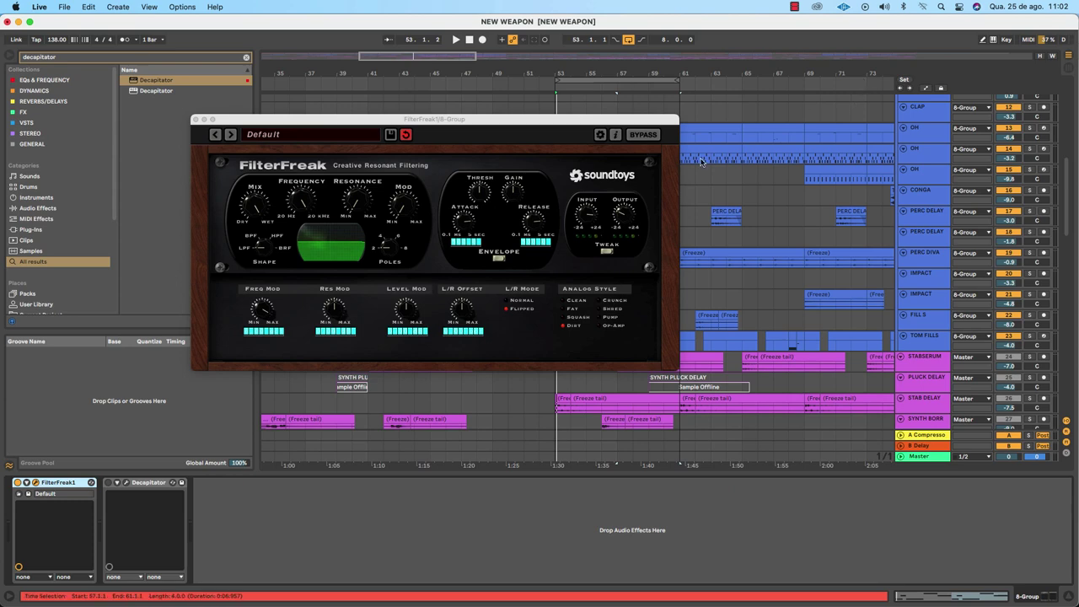
{"action": "left_click", "coordinate": [622, 219]}
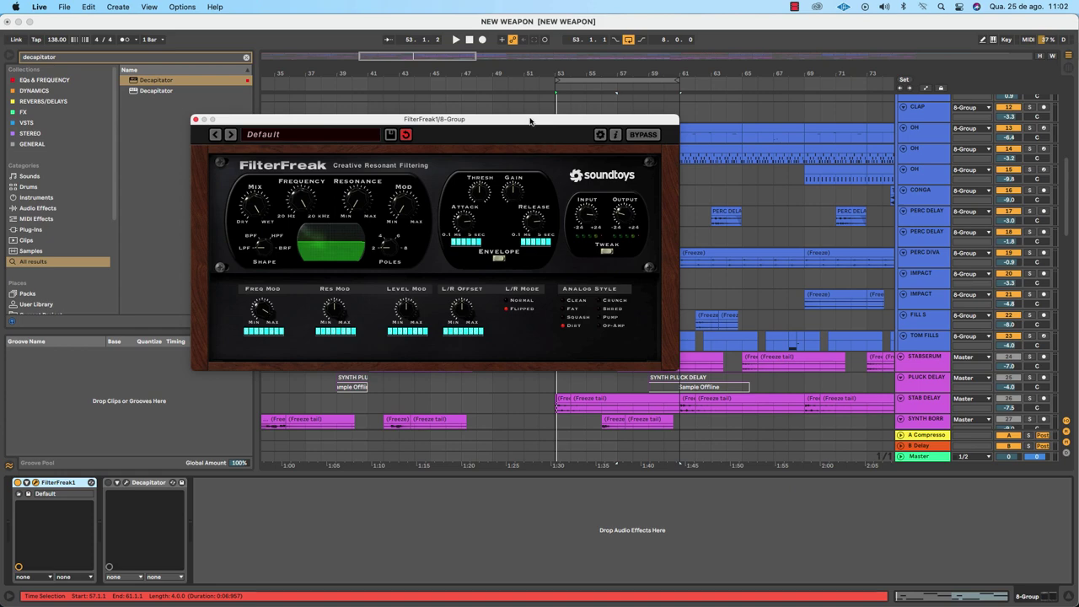
{"action": "key", "text": "space"}
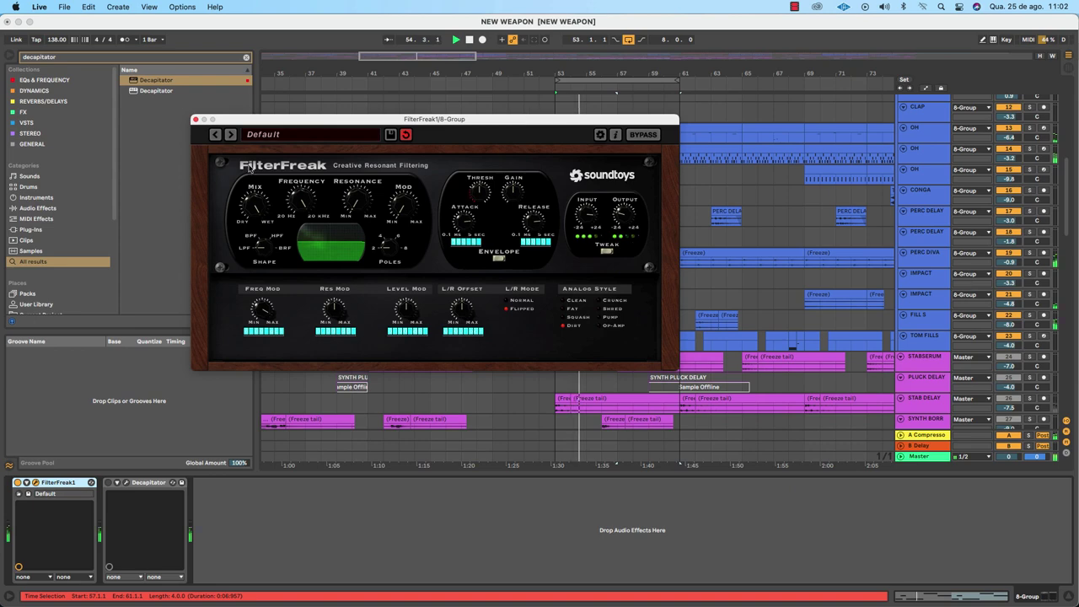
{"action": "left_click", "coordinate": [641, 136]}
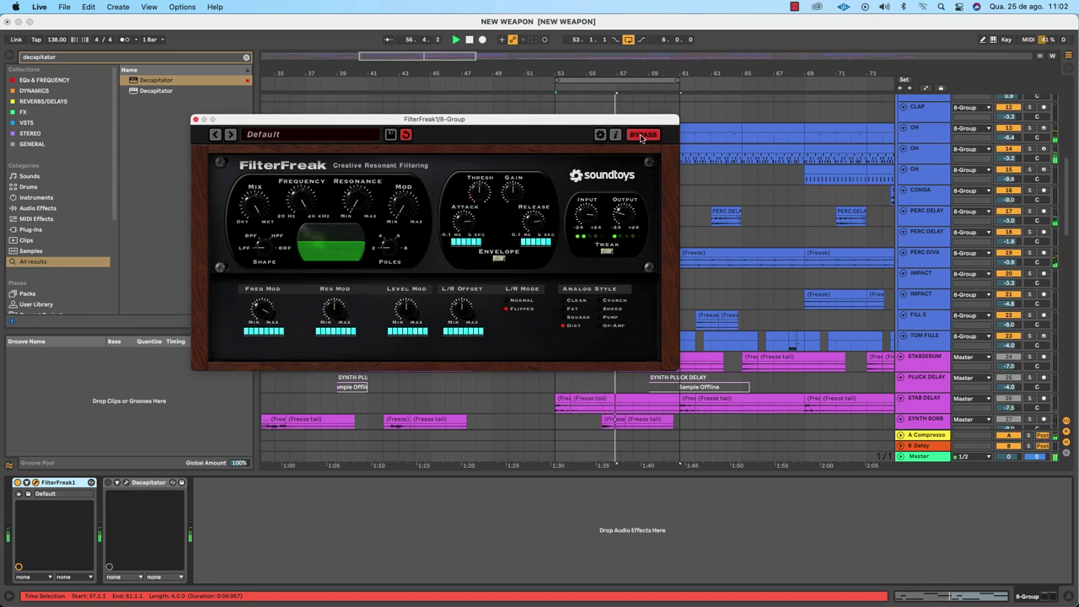
{"action": "left_click", "coordinate": [642, 135]}
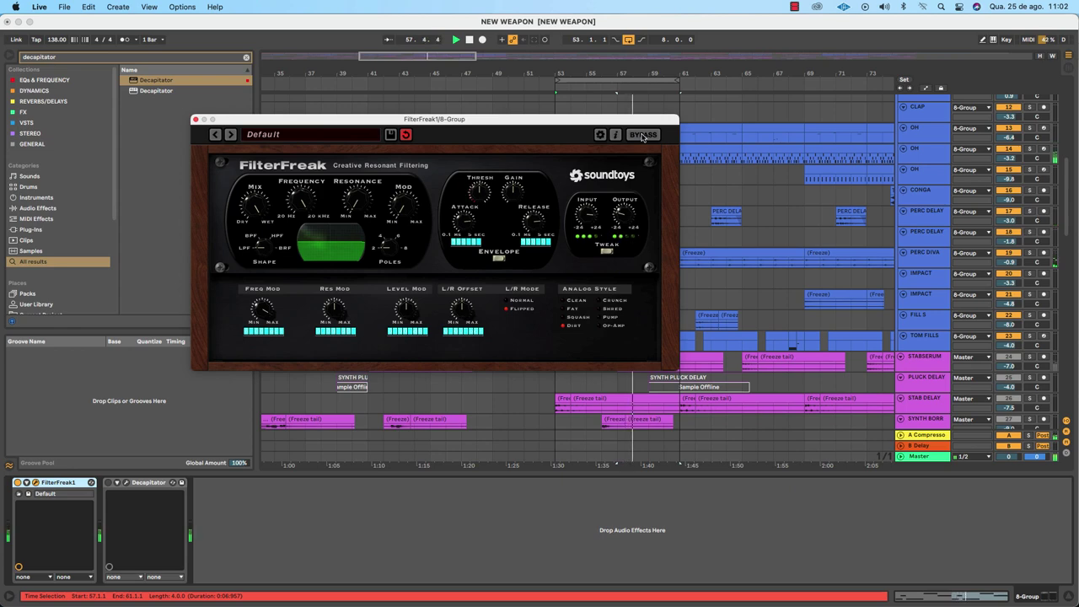